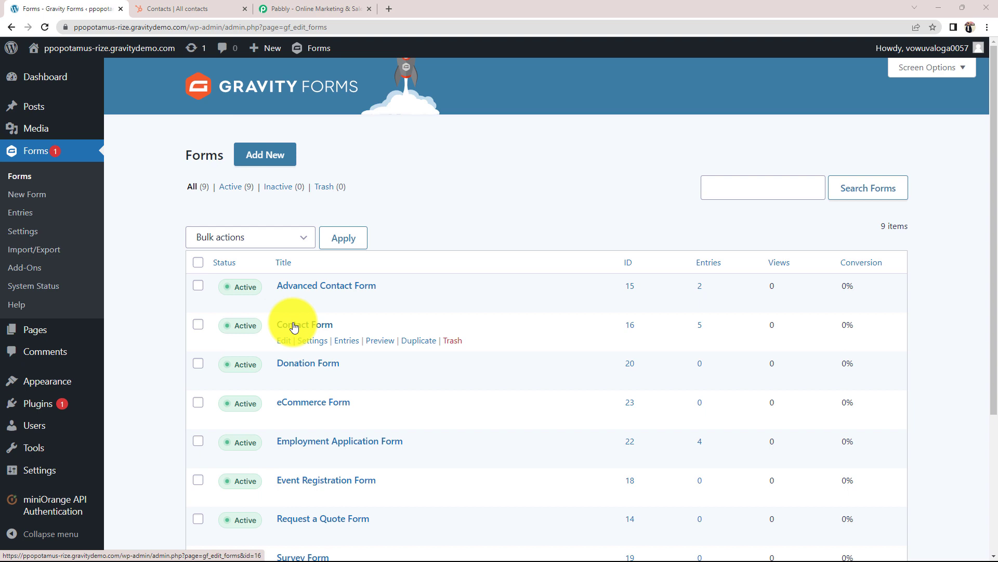
Step: Check the HubSpot contacts list, and return to the Gravity Forms list
{"action": "left_click", "coordinate": [207, 10]}
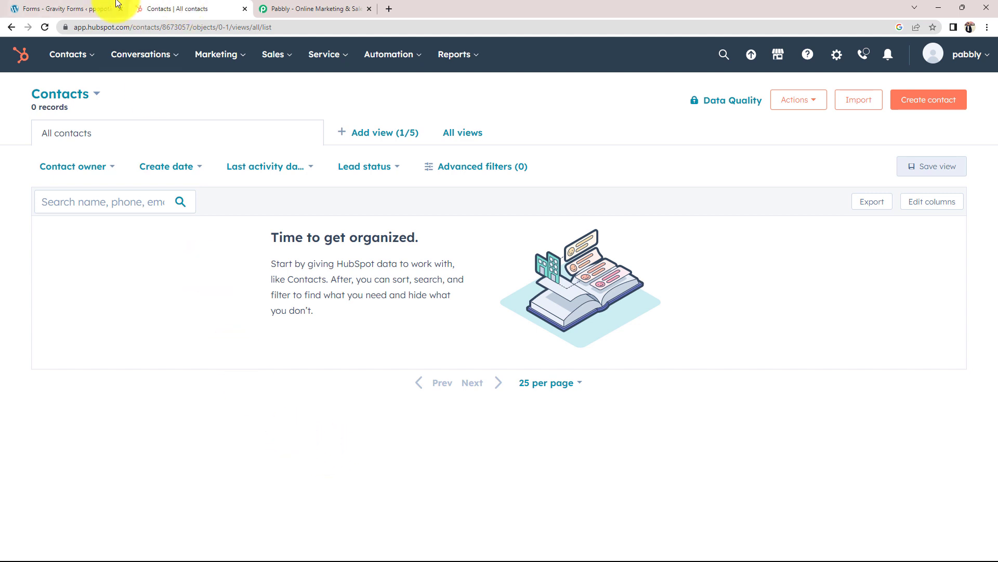
{"action": "left_click", "coordinate": [62, 10]}
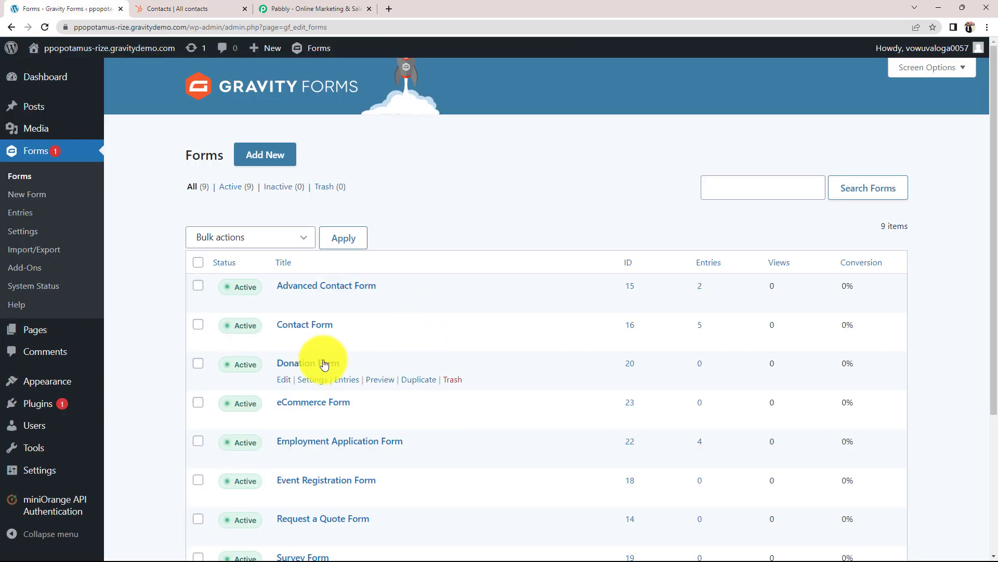
Step: Switch to the Pabbly site, go to the account's apps overview, and launch Pabbly Connect
{"action": "left_click", "coordinate": [312, 9]}
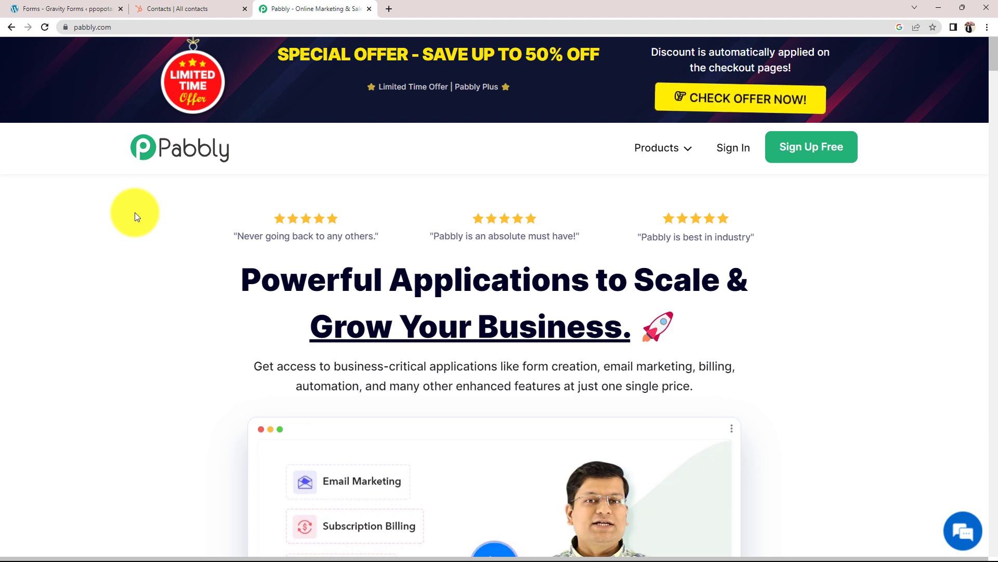
{"action": "left_click", "coordinate": [796, 143]}
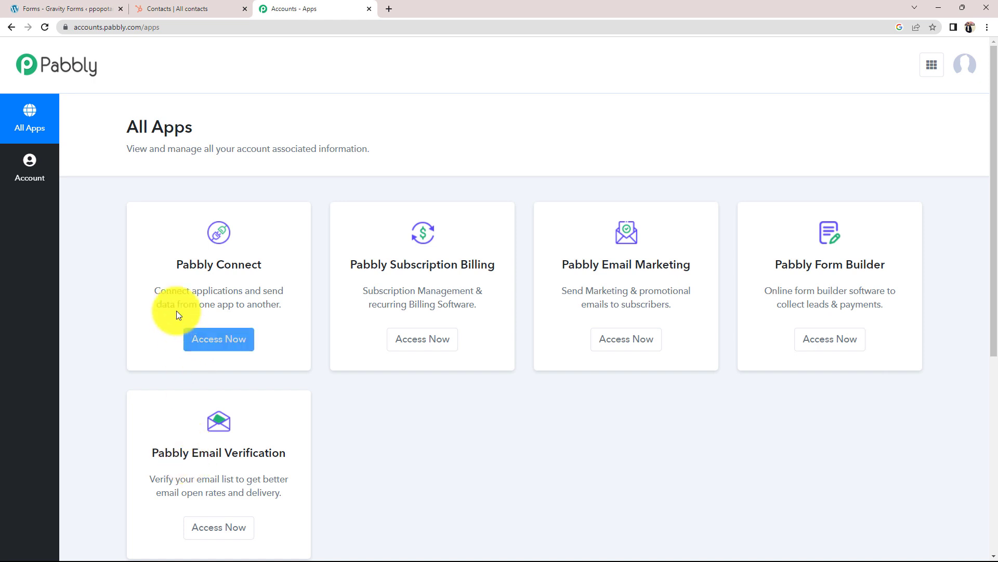
{"action": "left_click_drag", "start_coordinate": [176, 264], "coordinate": [262, 285]}
{"action": "left_click", "coordinate": [376, 406]}
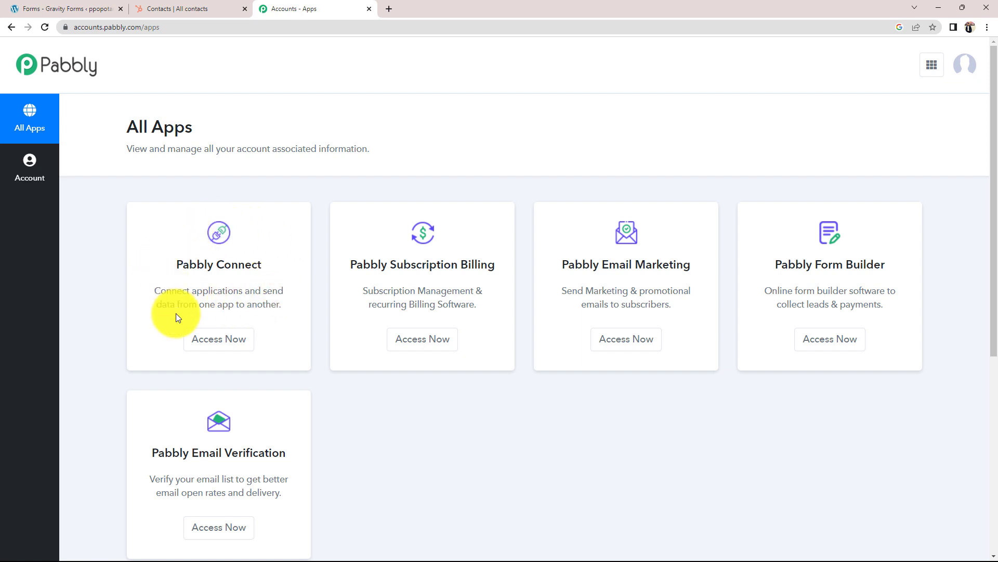
{"action": "left_click", "coordinate": [221, 340]}
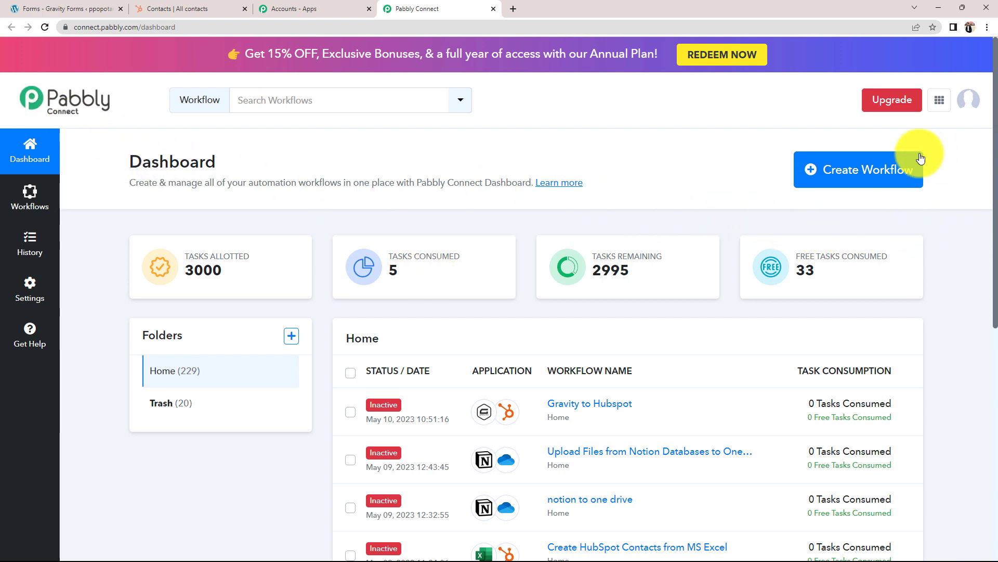
Step: Create a workflow named "Create HubSpot Contacts from Gravity Forms Submissions"
{"action": "left_click", "coordinate": [842, 172]}
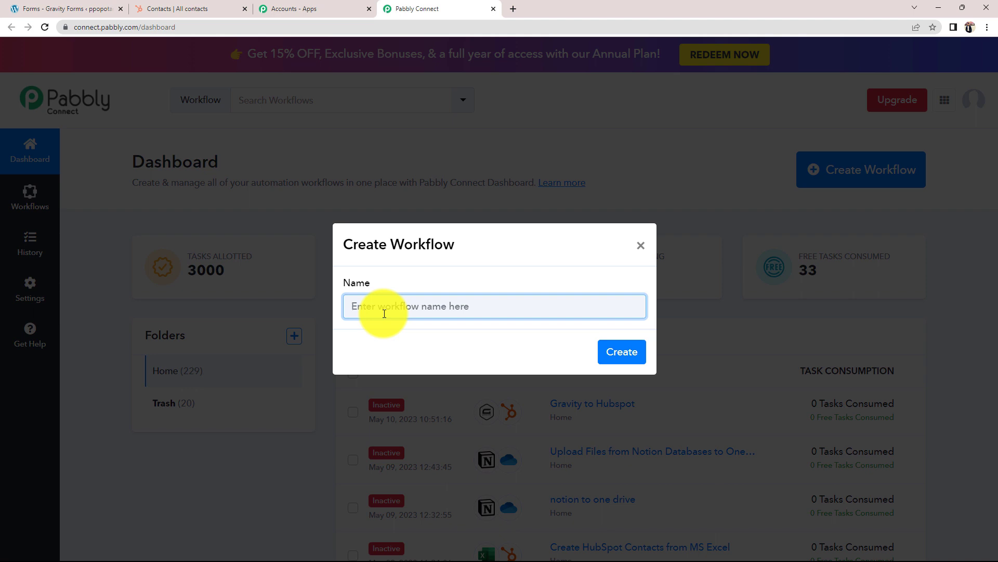
{"action": "type", "text": "Create HubSpot Contacts from Gravity Forms Submissions"}
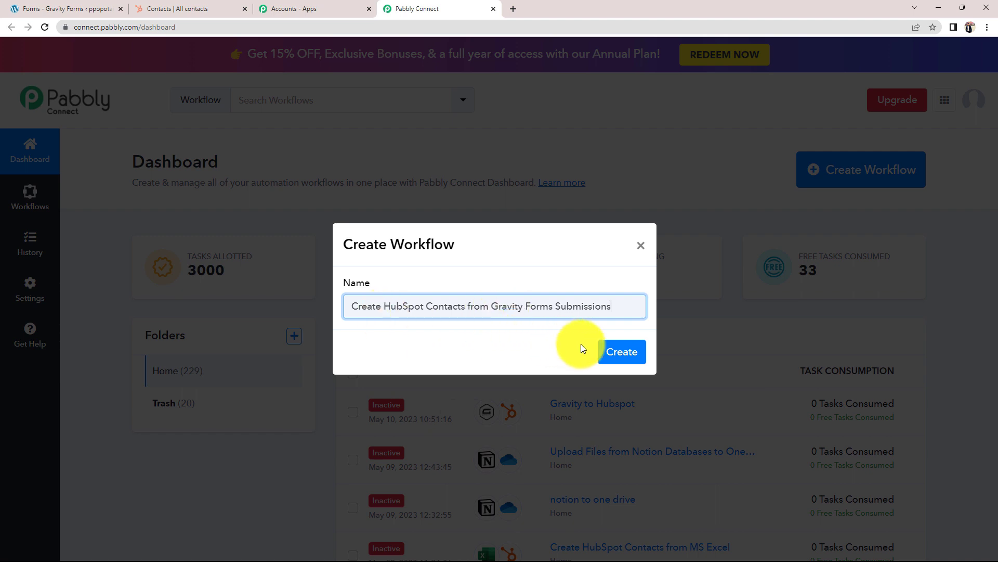
{"action": "left_click", "coordinate": [619, 351]}
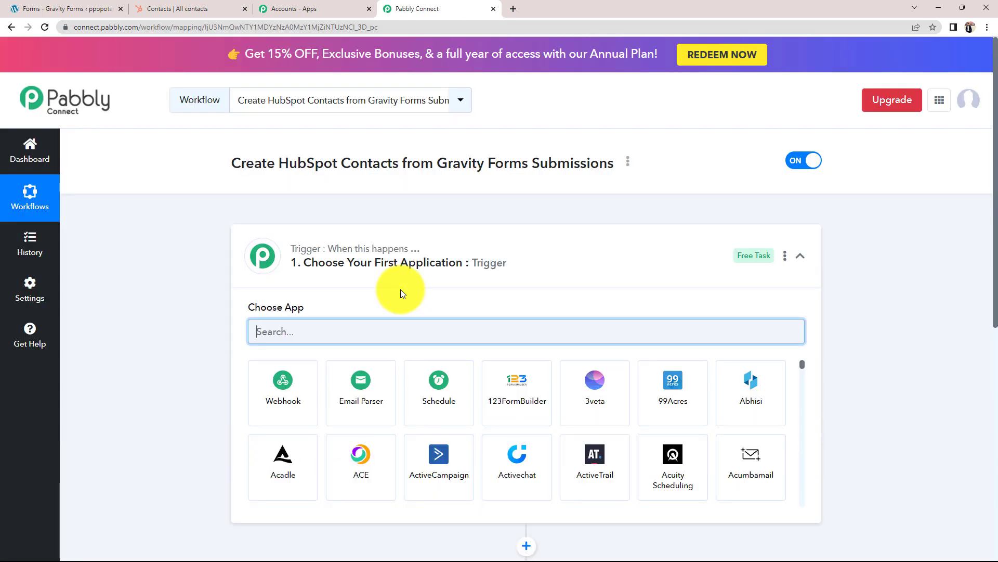
Step: Collapse the trigger section, look over the Gravity Forms list and HubSpot contacts, and return to the Pabbly Connect workflow
{"action": "left_click", "coordinate": [803, 258]}
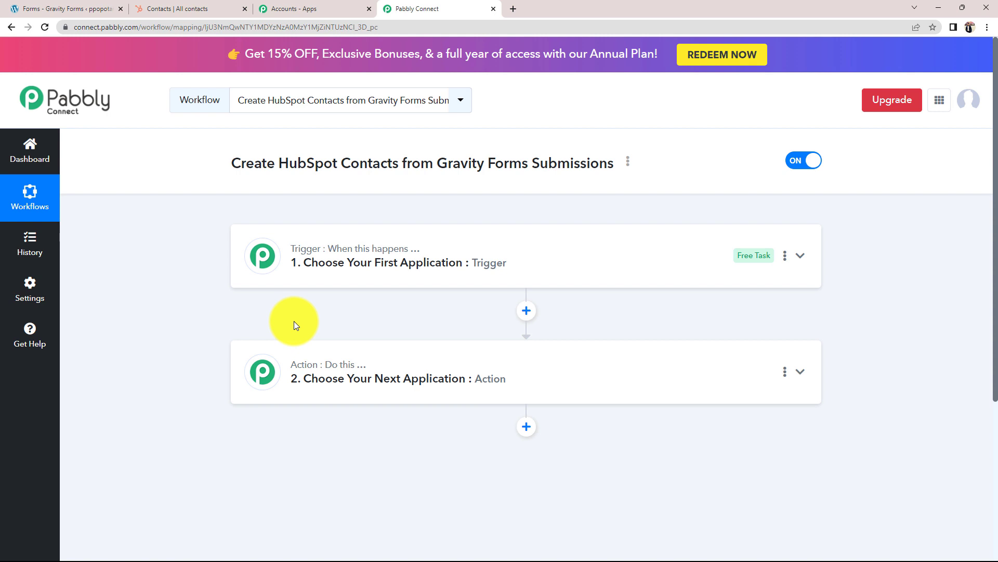
{"action": "left_click", "coordinate": [78, 9]}
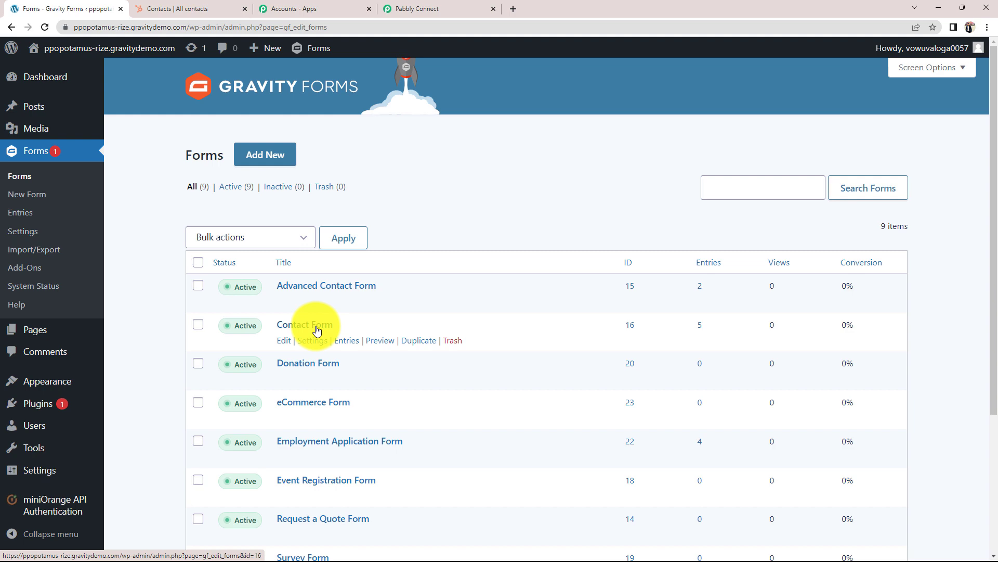
{"action": "left_click", "coordinate": [180, 11]}
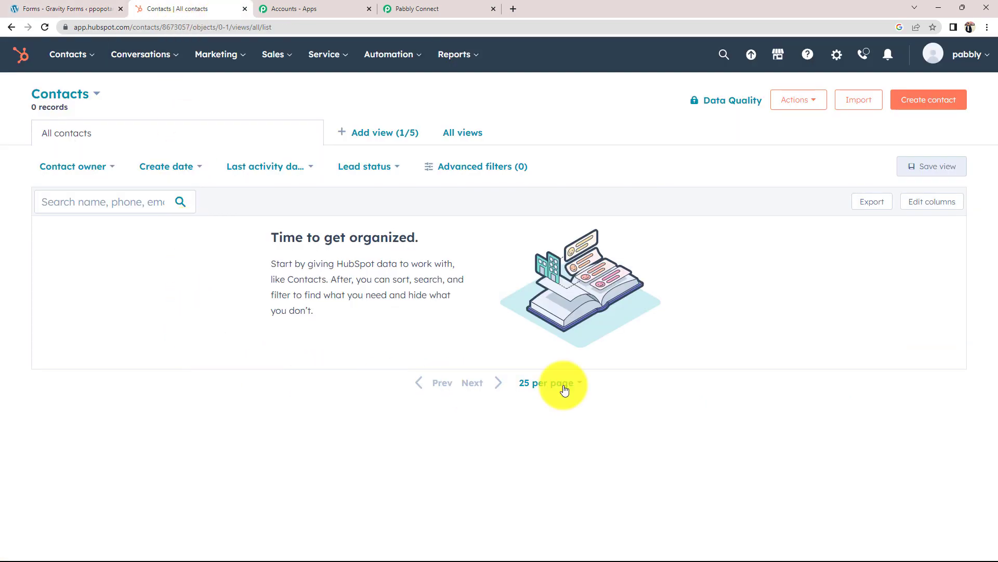
{"action": "left_click", "coordinate": [354, 9]}
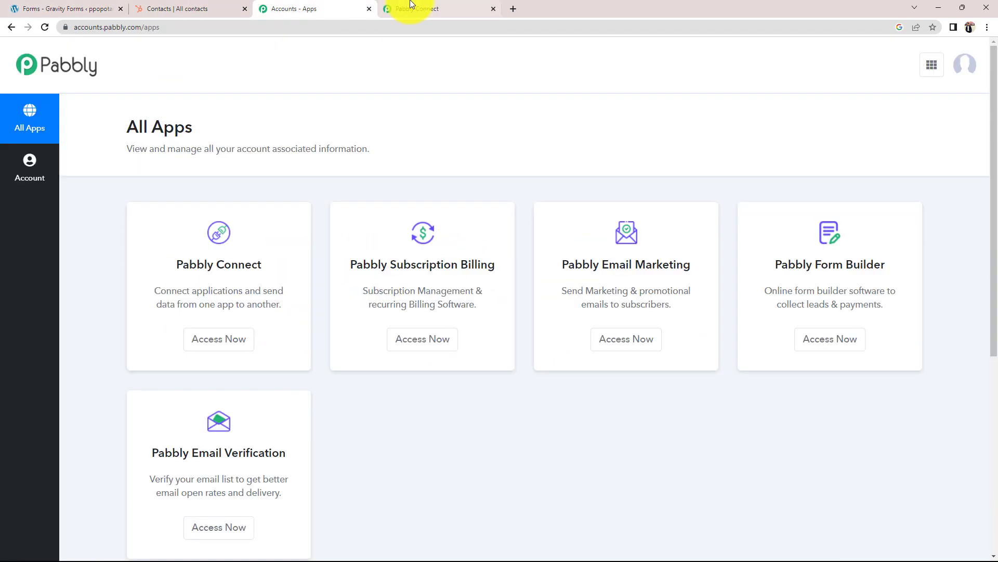
{"action": "left_click", "coordinate": [416, 9]}
Step: Set the workflow's trigger app to Gravity Forms with the New Response event
{"action": "left_click", "coordinate": [323, 263]}
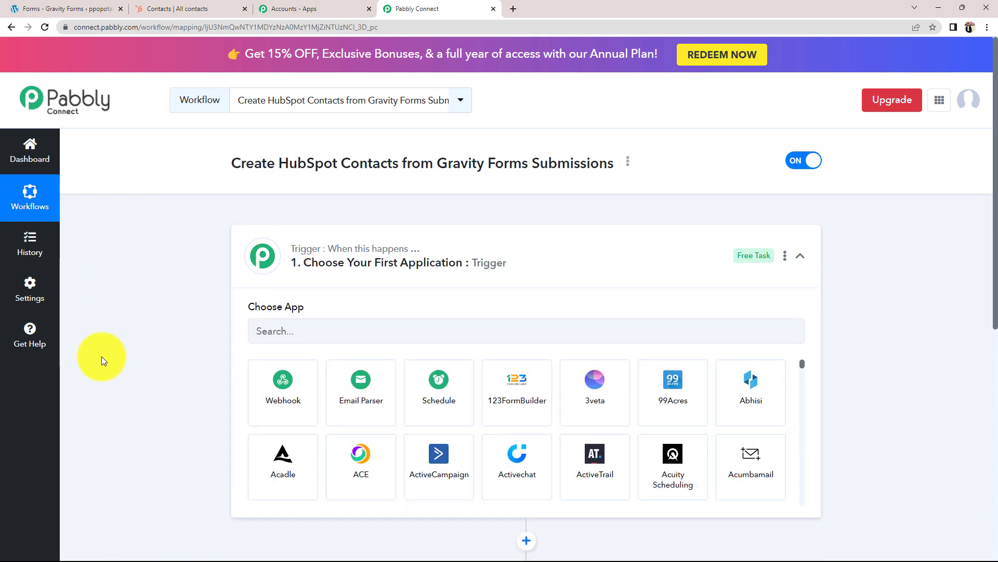
{"action": "left_click", "coordinate": [272, 331]}
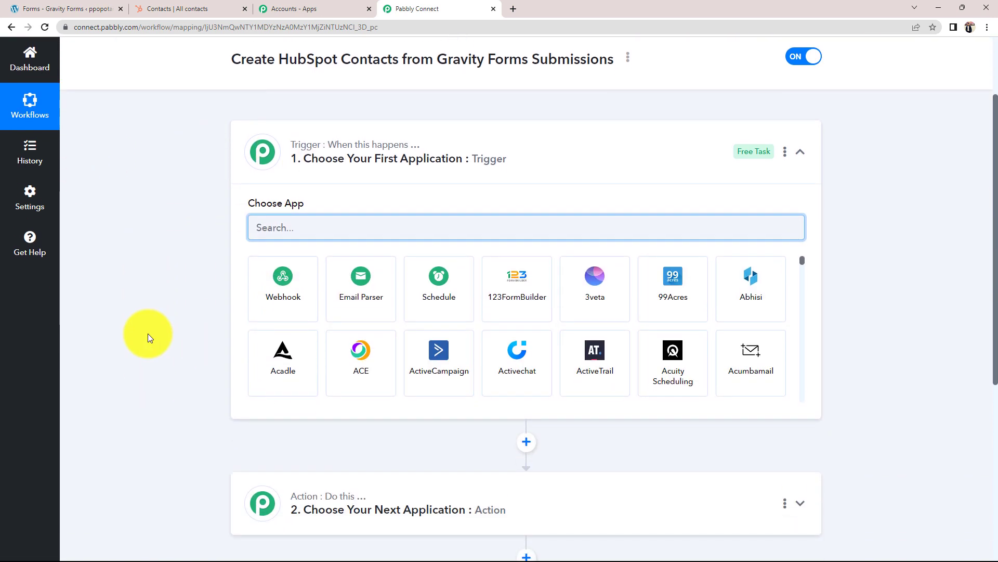
{"action": "type", "text": "grav"}
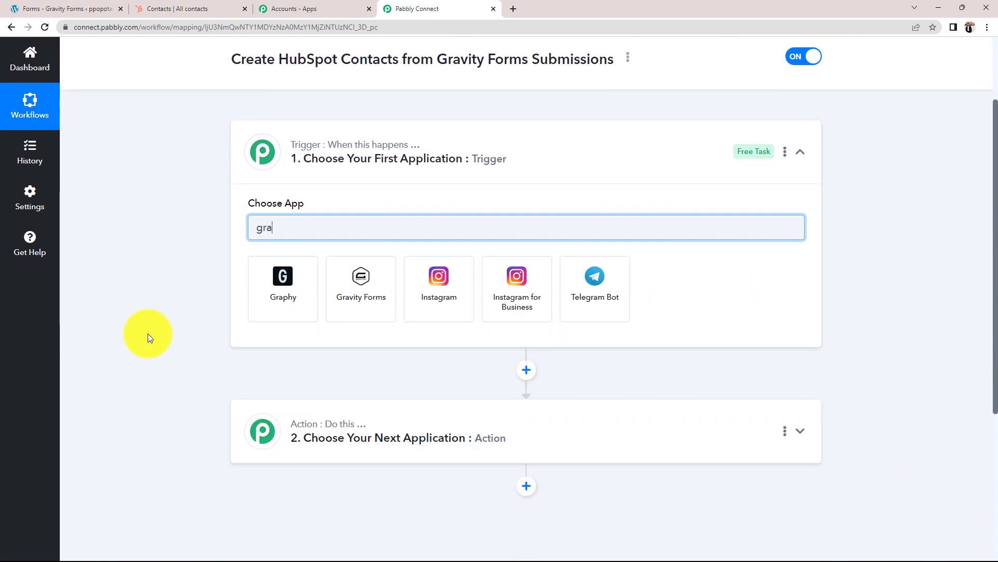
{"action": "left_click", "coordinate": [271, 297]}
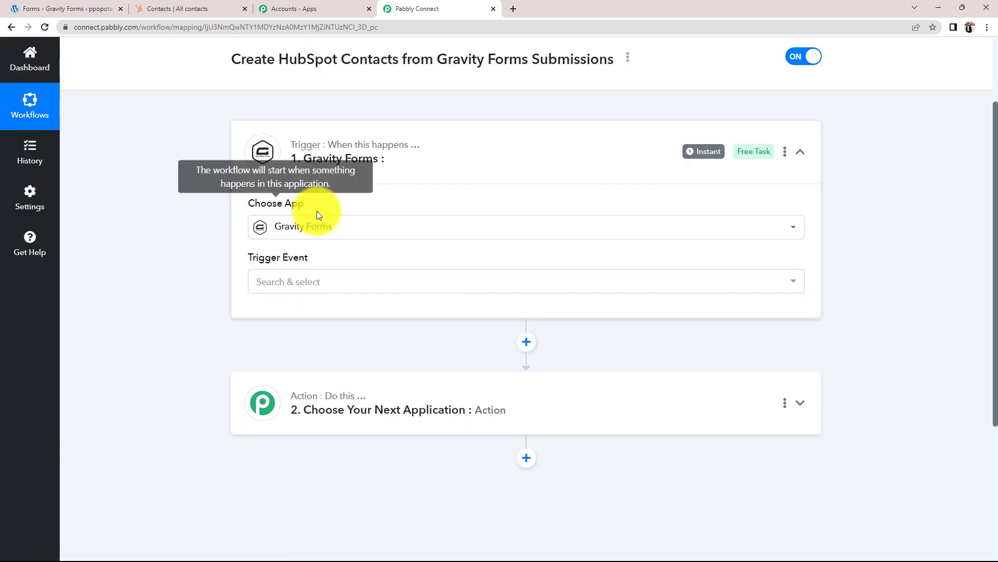
{"action": "left_click", "coordinate": [277, 280]}
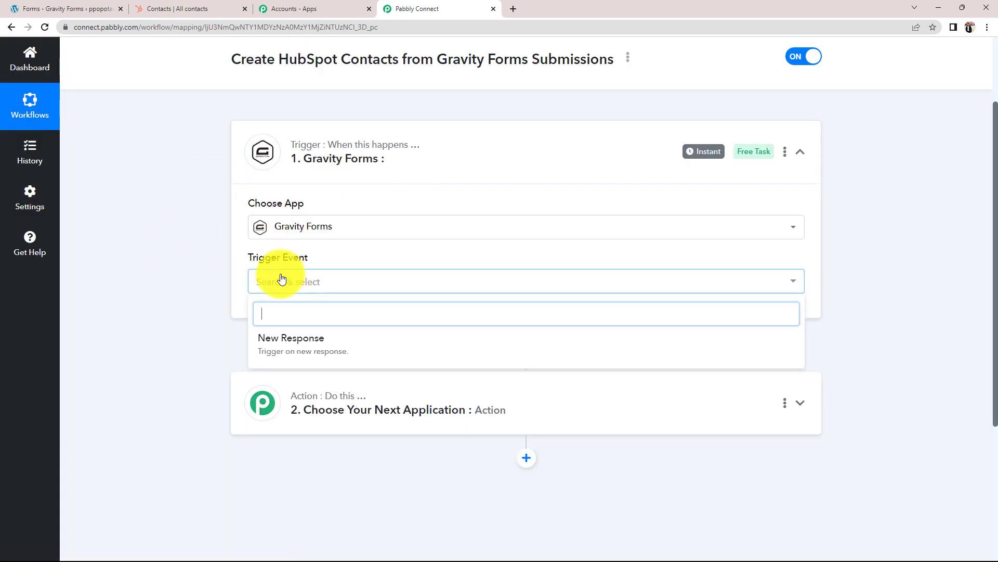
{"action": "left_click", "coordinate": [318, 346]}
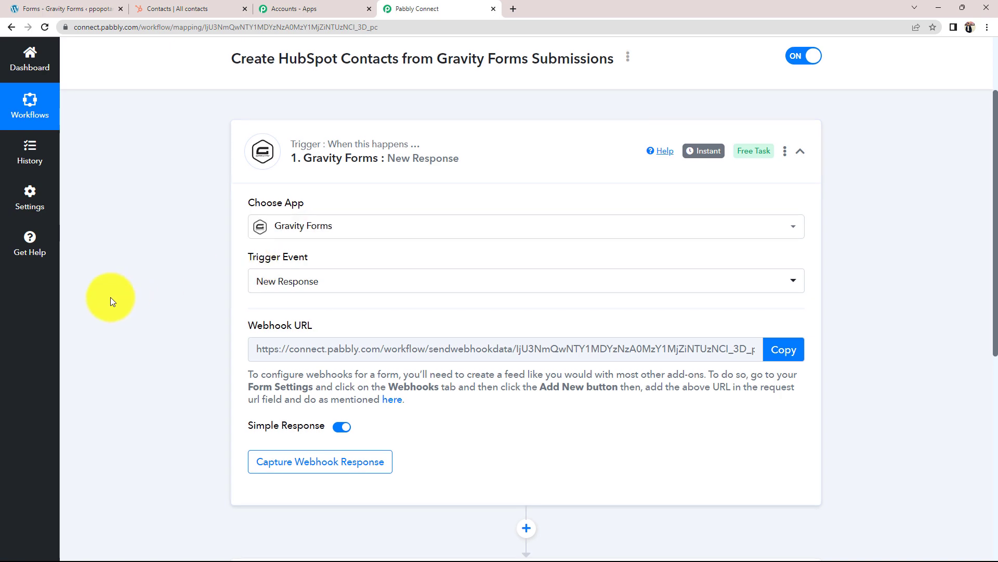
Step: Copy the webhook URL of the Gravity Forms trigger
{"action": "scroll", "coordinate": [110, 301], "scroll_direction": "down", "scroll_amount": 3}
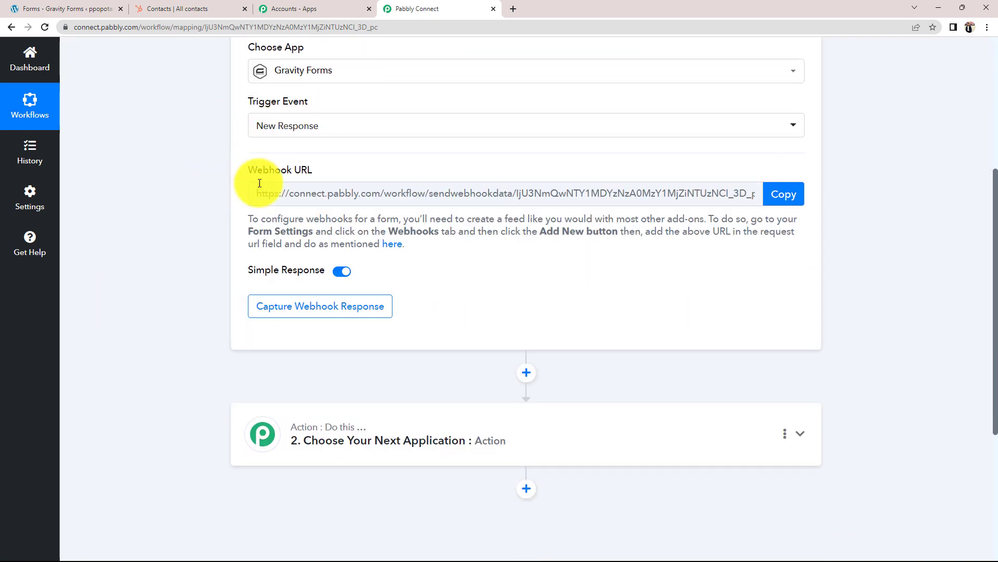
{"action": "left_click_drag", "start_coordinate": [249, 168], "coordinate": [343, 171]}
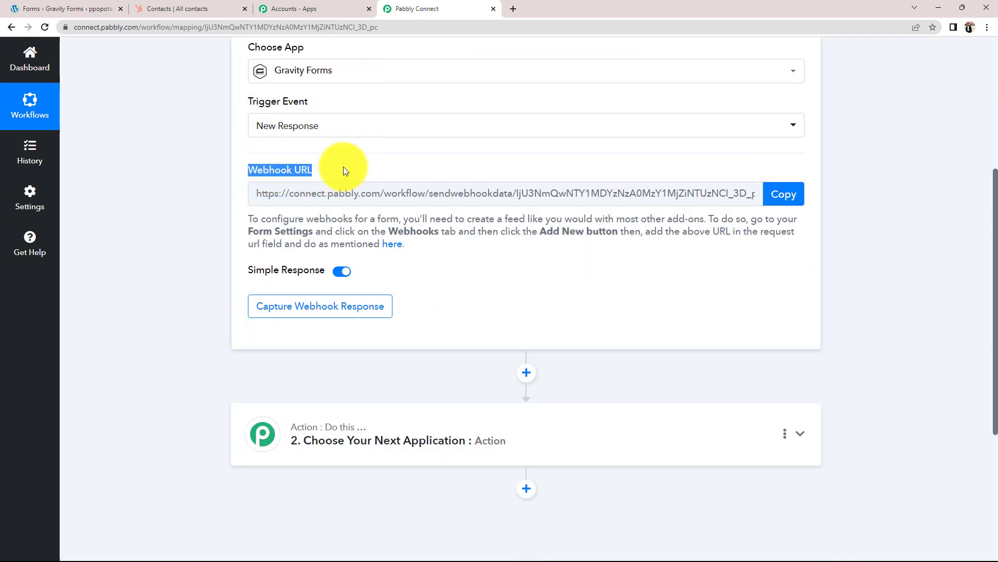
{"action": "left_click", "coordinate": [207, 236]}
{"action": "scroll", "coordinate": [207, 236], "scroll_direction": "up", "scroll_amount": 2}
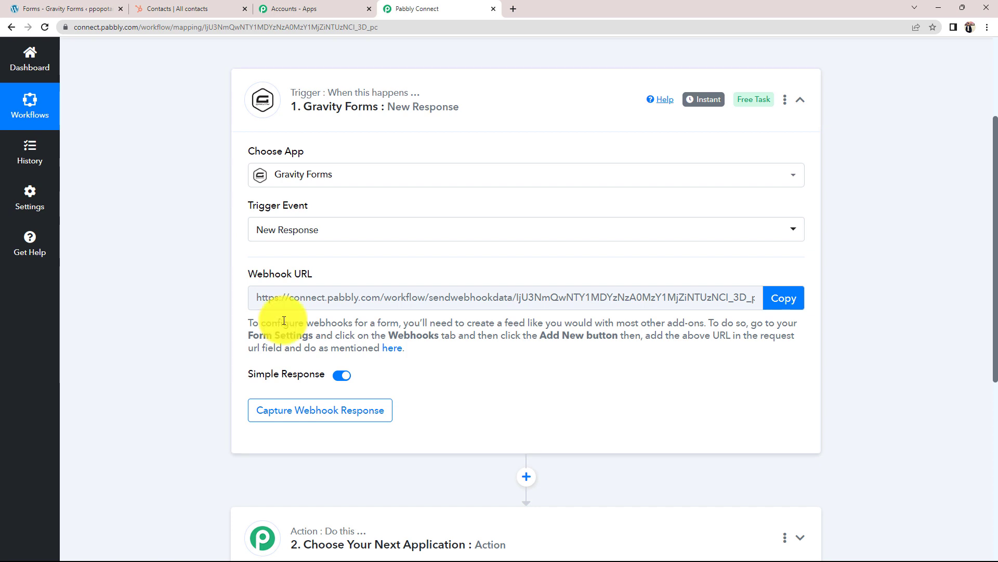
{"action": "mouse_move", "coordinate": [255, 276]}
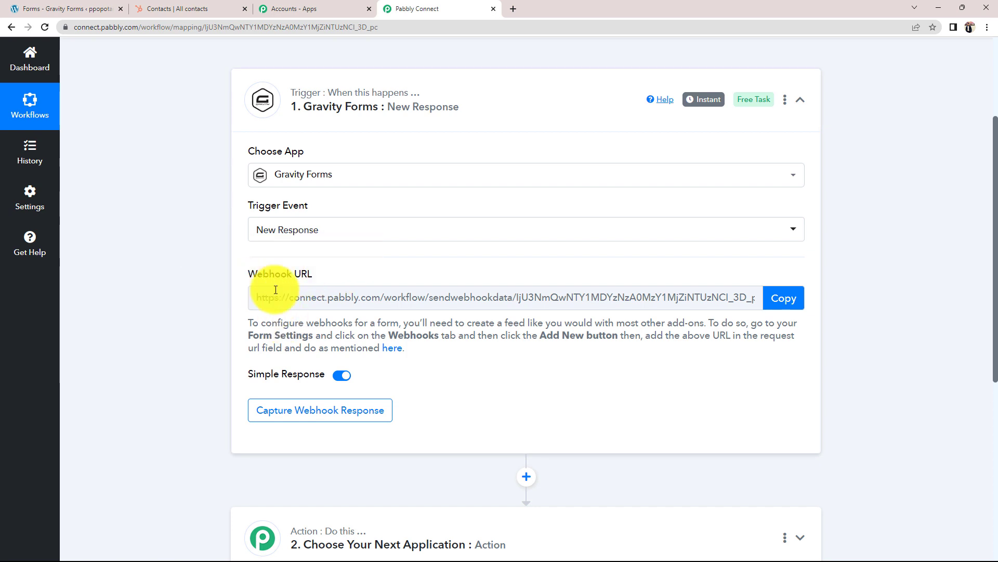
{"action": "left_click", "coordinate": [785, 299]}
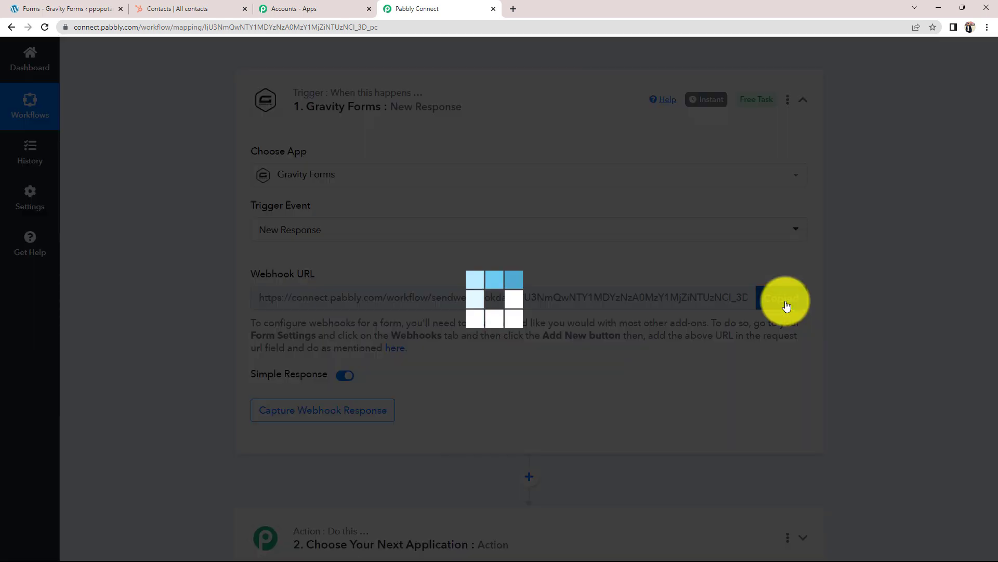
Step: Switch to the Gravity Forms site and open the Contact Form for editing
{"action": "left_click", "coordinate": [92, 4]}
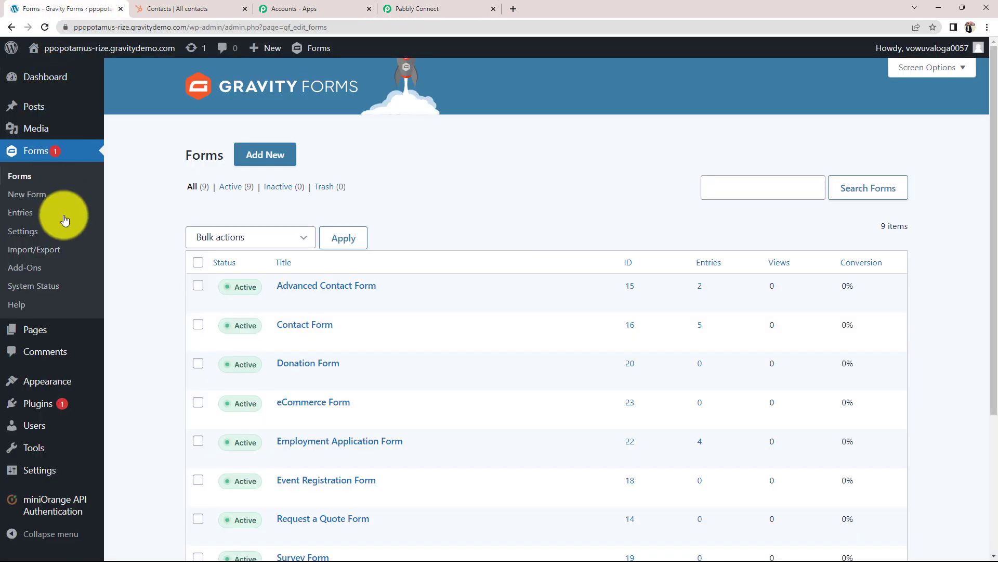
{"action": "scroll", "coordinate": [192, 348], "scroll_direction": "down", "scroll_amount": 3}
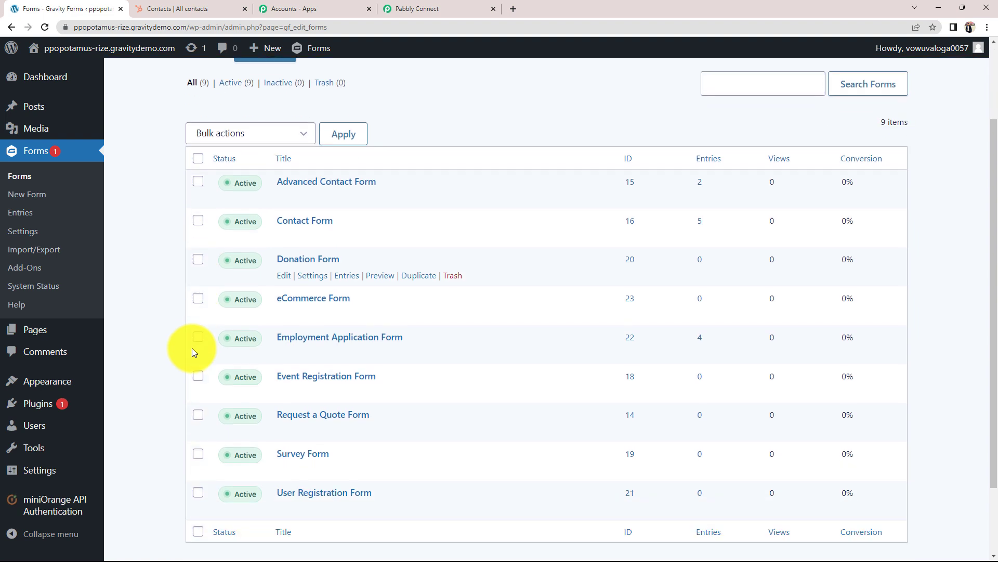
{"action": "scroll", "coordinate": [192, 348], "scroll_direction": "up", "scroll_amount": 3}
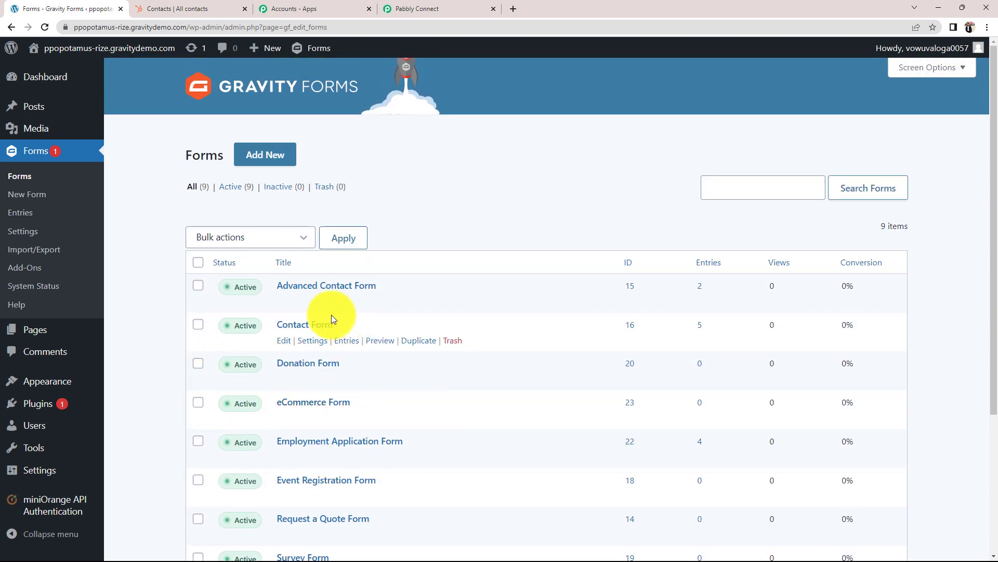
{"action": "left_click", "coordinate": [306, 327]}
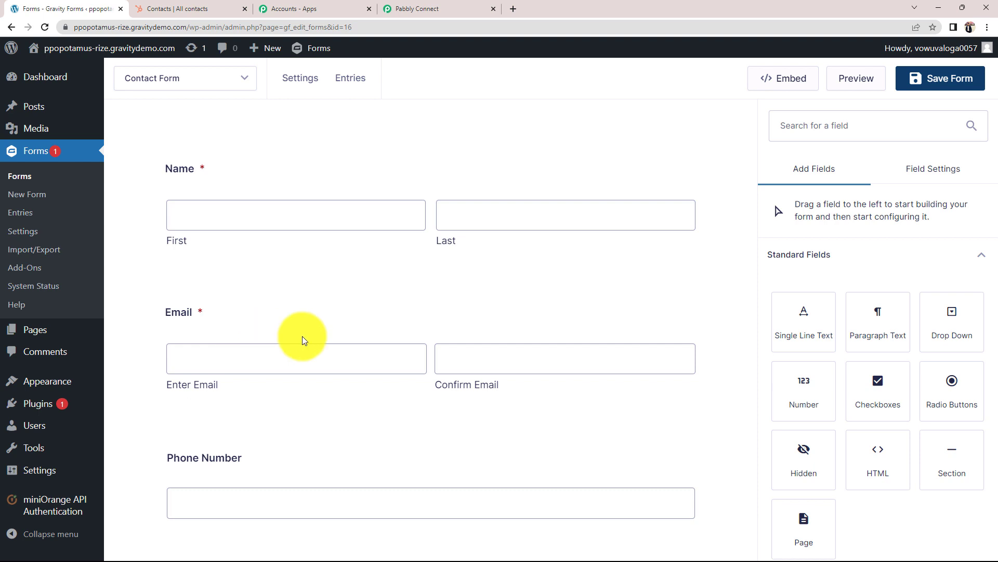
Step: Review the Contact Form's fields from the name fields down to the submit button
{"action": "scroll", "coordinate": [249, 342], "scroll_direction": "down", "scroll_amount": 2}
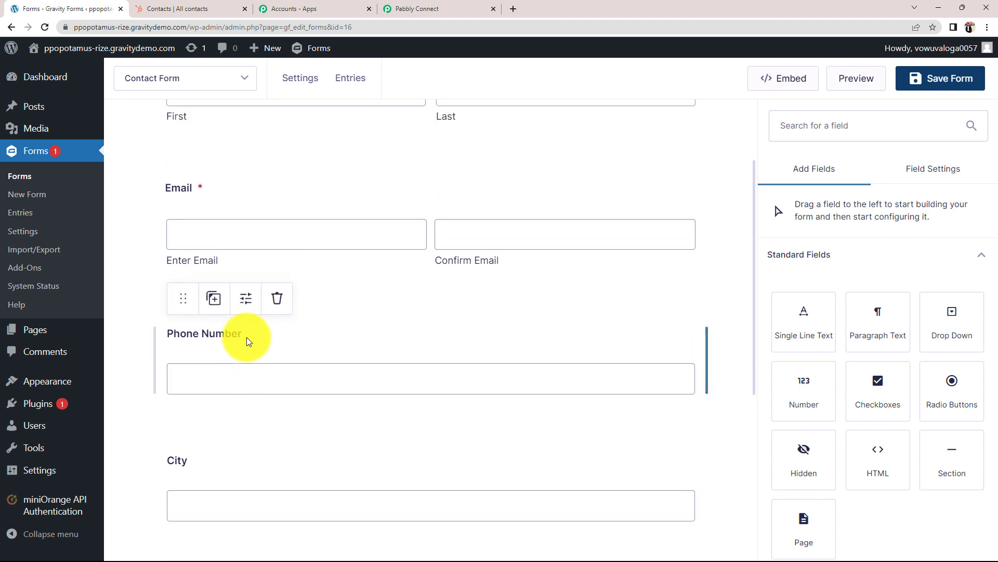
{"action": "scroll", "coordinate": [247, 339], "scroll_direction": "up", "scroll_amount": 2}
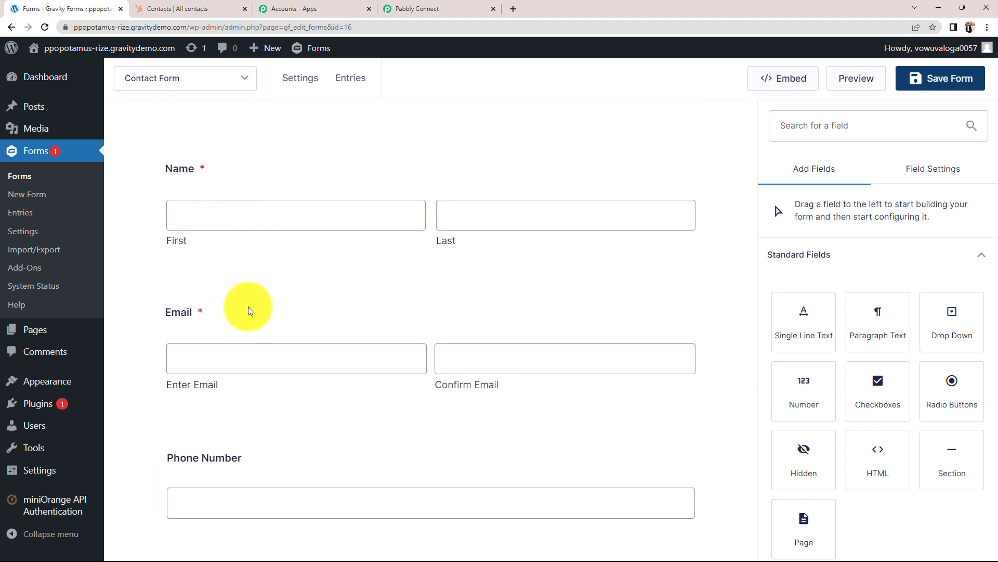
{"action": "scroll", "coordinate": [224, 319], "scroll_direction": "down", "scroll_amount": 2}
{"action": "scroll", "coordinate": [208, 395], "scroll_direction": "down", "scroll_amount": 2}
{"action": "scroll", "coordinate": [224, 442], "scroll_direction": "down", "scroll_amount": 3}
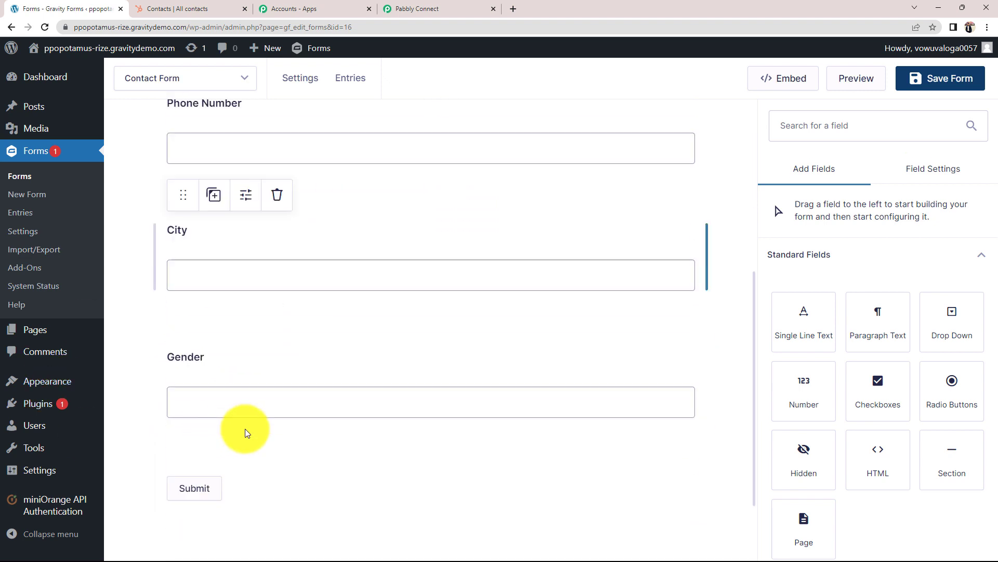
{"action": "scroll", "coordinate": [245, 430], "scroll_direction": "up", "scroll_amount": 7}
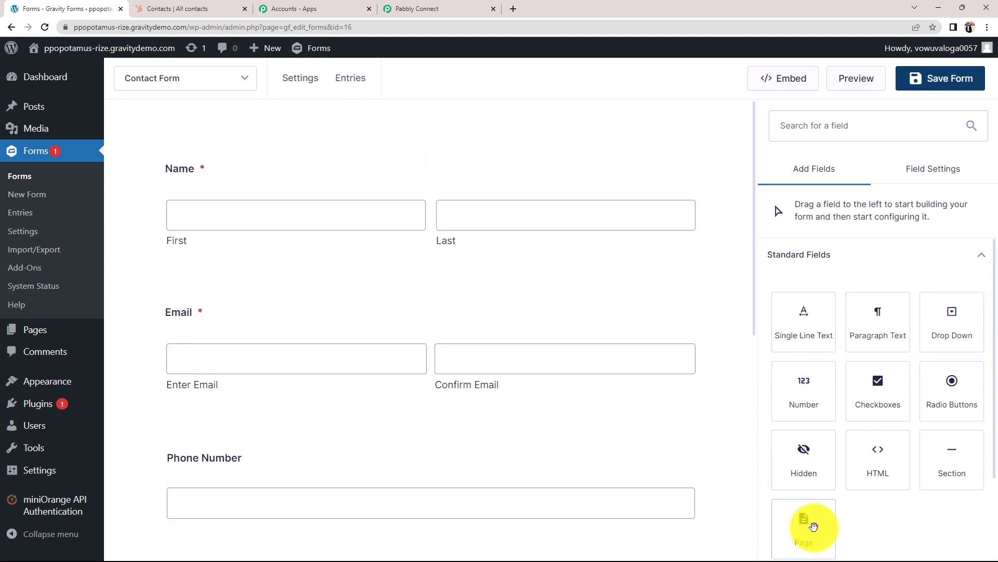
Step: Look through the Contact Form's available settings, and open the Gravity Forms Add-Ons page
{"action": "mouse_move", "coordinate": [315, 87]}
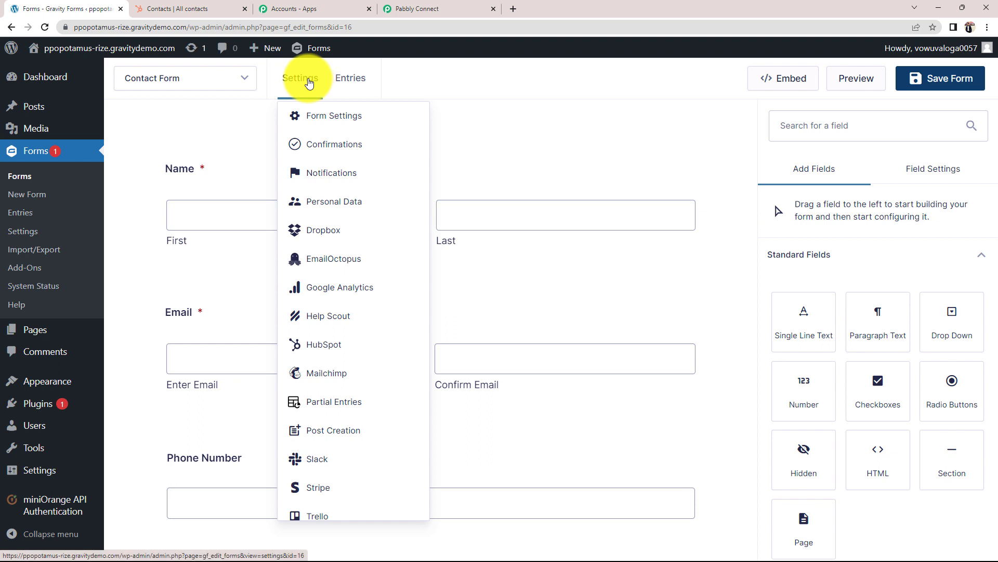
{"action": "scroll", "coordinate": [335, 312], "scroll_direction": "down", "scroll_amount": 2}
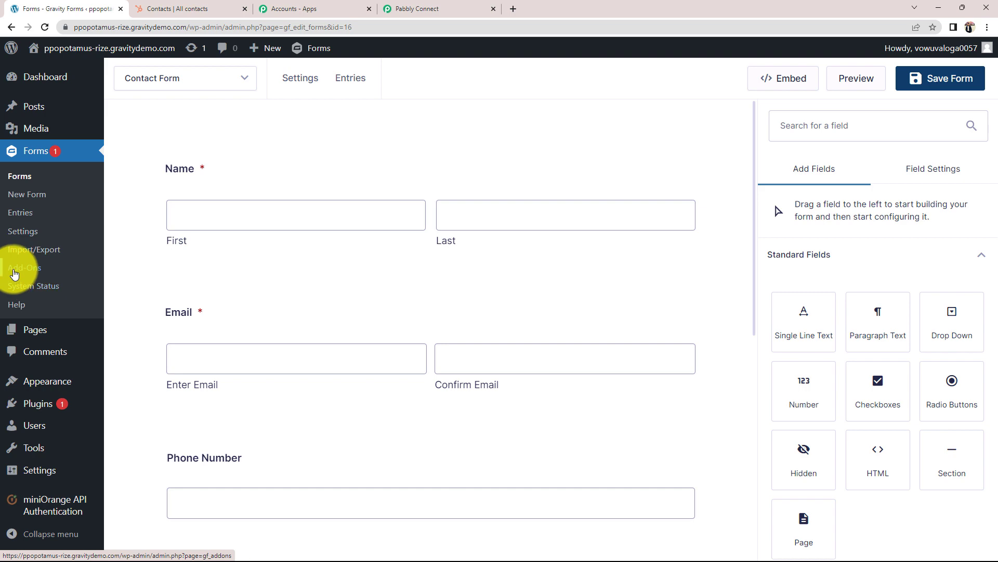
{"action": "left_click", "coordinate": [14, 273]}
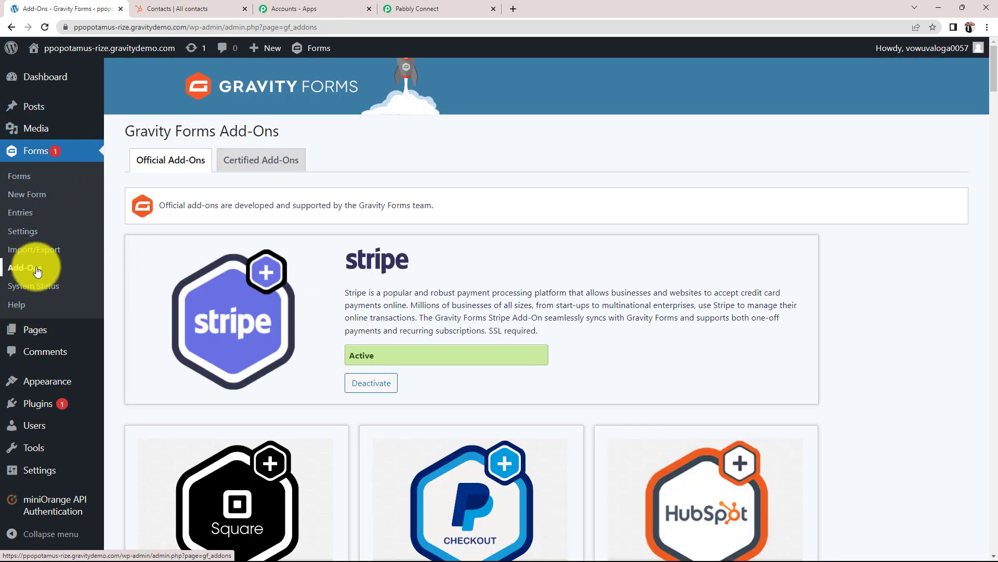
Step: Find the Webhooks Add-On among the official Gravity Forms add-ons and check its activation status
{"action": "left_click_drag", "start_coordinate": [992, 71], "coordinate": [961, 440]}
{"action": "left_click_drag", "start_coordinate": [957, 509], "coordinate": [963, 537]}
{"action": "scroll", "coordinate": [659, 314], "scroll_direction": "up", "scroll_amount": 3}
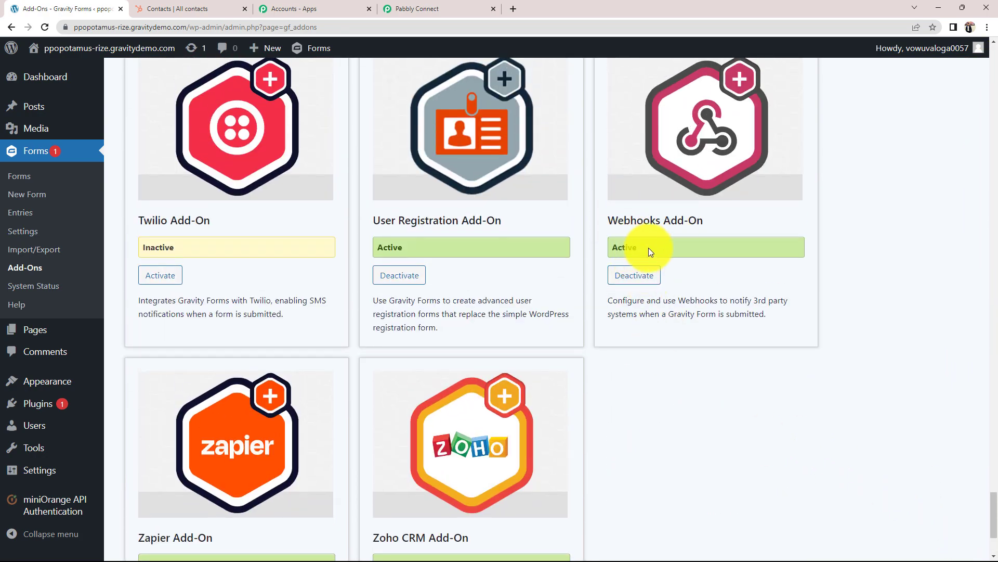
{"action": "scroll", "coordinate": [690, 319], "scroll_direction": "up", "scroll_amount": 2}
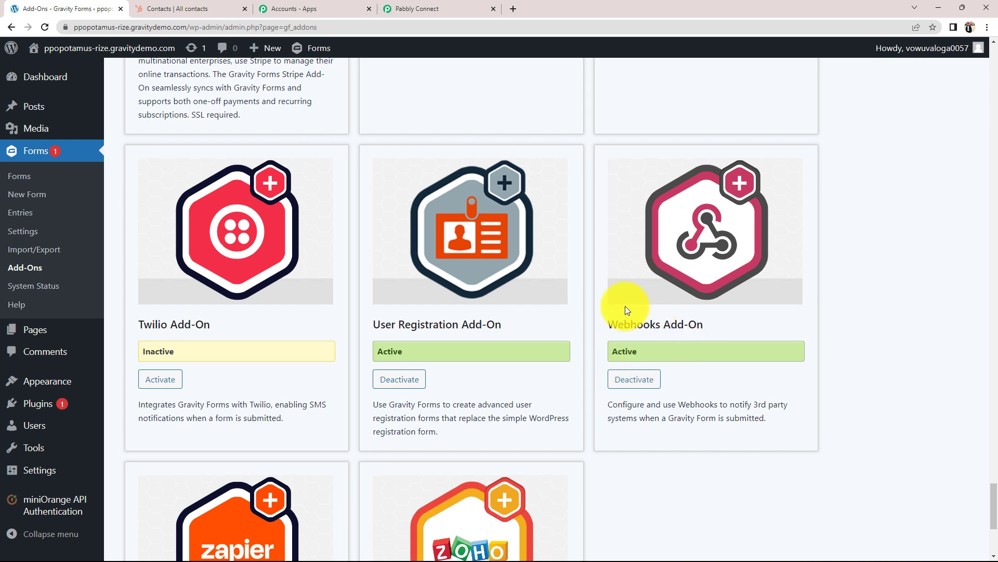
Step: Open the Contact Form's webhook settings from the forms list and start a new webhook feed
{"action": "left_click", "coordinate": [20, 177]}
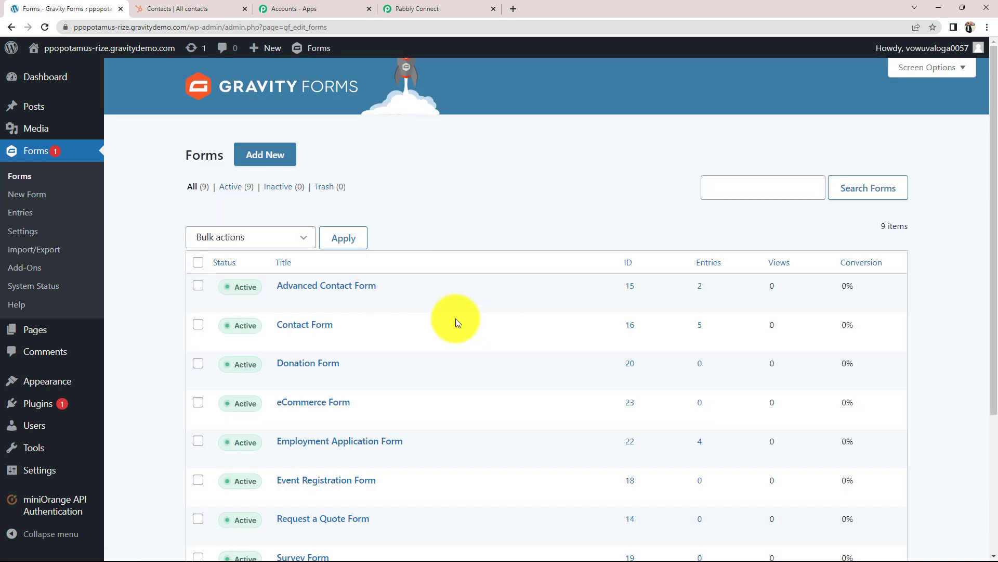
{"action": "left_click", "coordinate": [290, 327]}
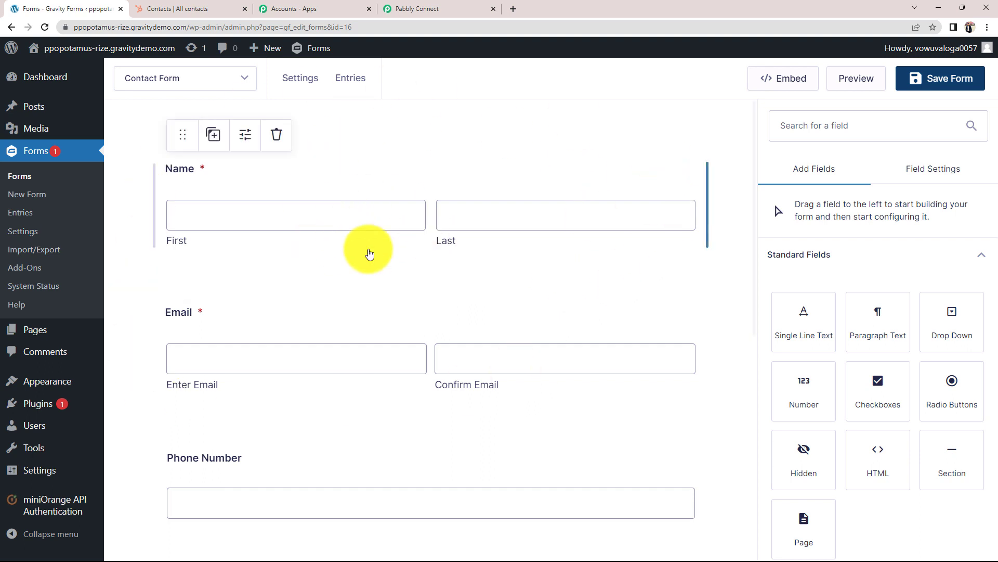
{"action": "mouse_move", "coordinate": [310, 95]}
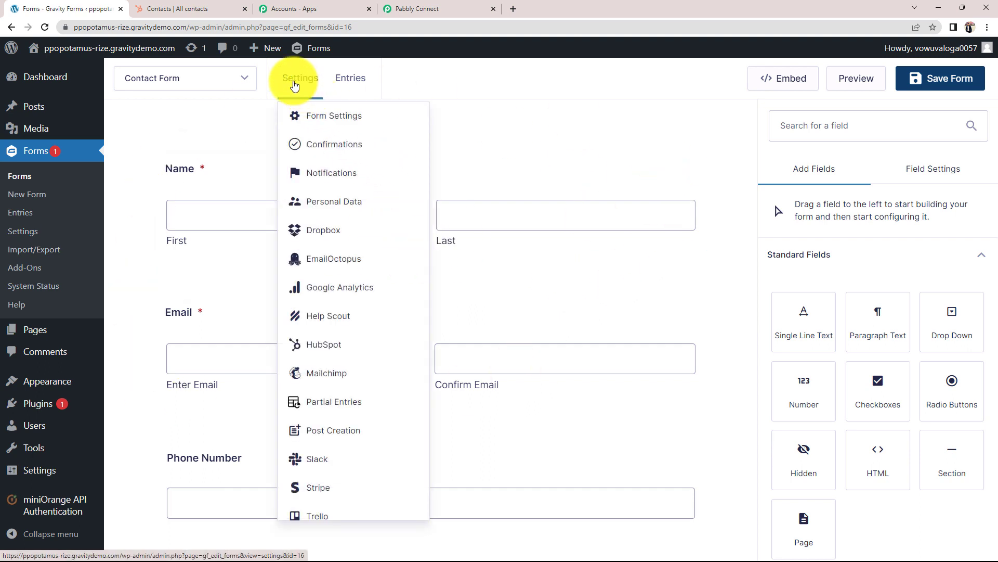
{"action": "scroll", "coordinate": [320, 208], "scroll_direction": "down", "scroll_amount": 3}
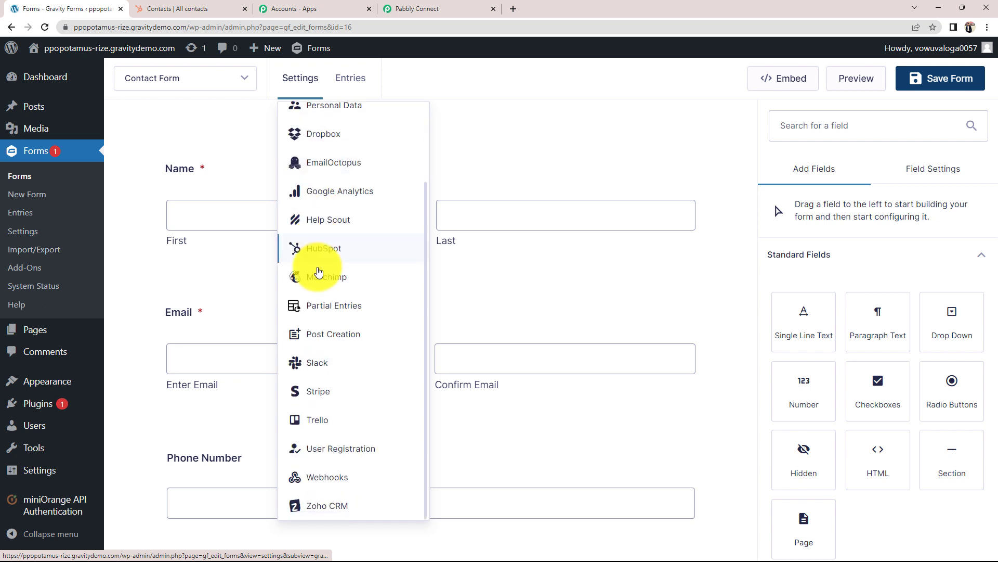
{"action": "left_click", "coordinate": [335, 478]}
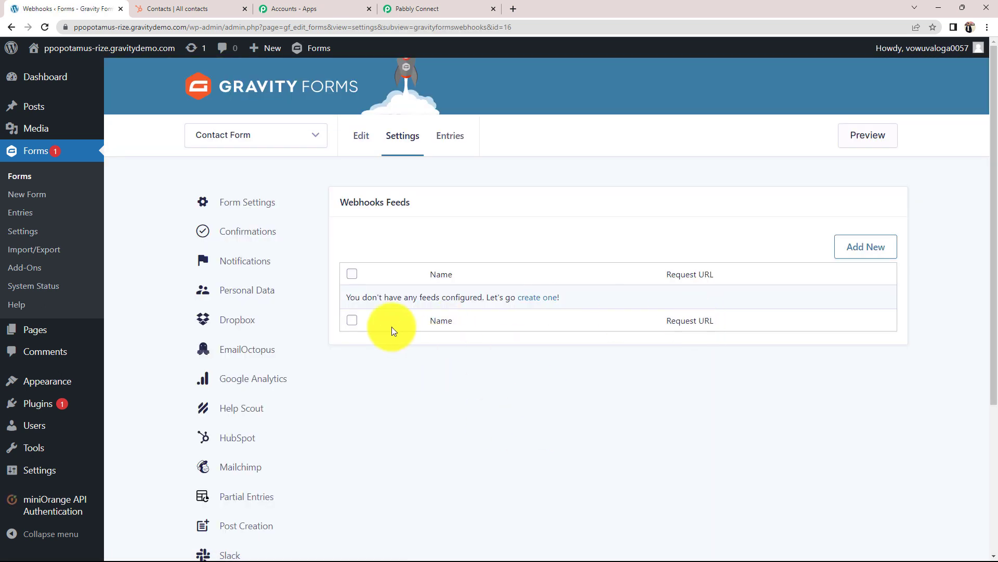
{"action": "left_click", "coordinate": [862, 251]}
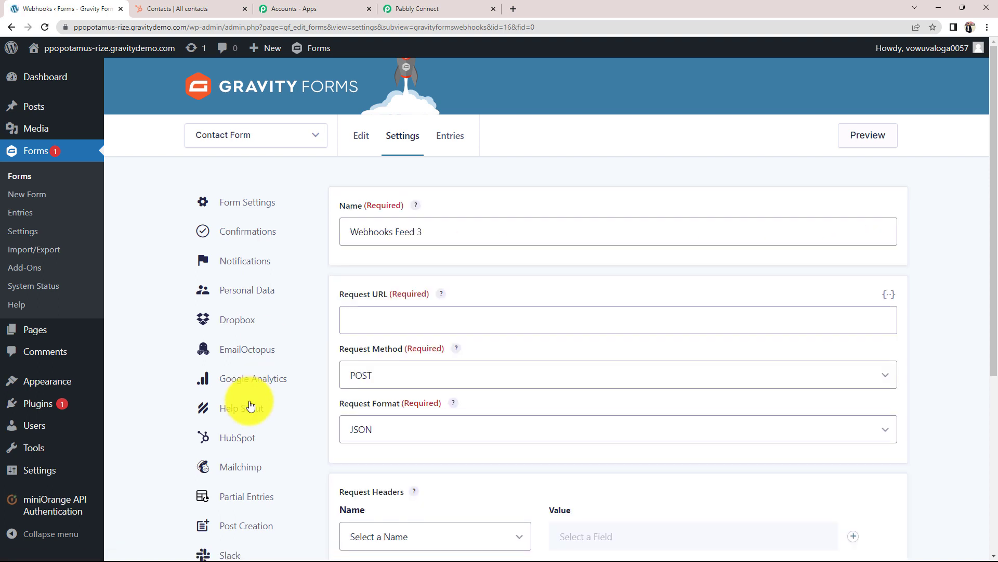
Step: Name the new webhook feed "Hubspot Integration"
{"action": "triple_click", "coordinate": [444, 230]}
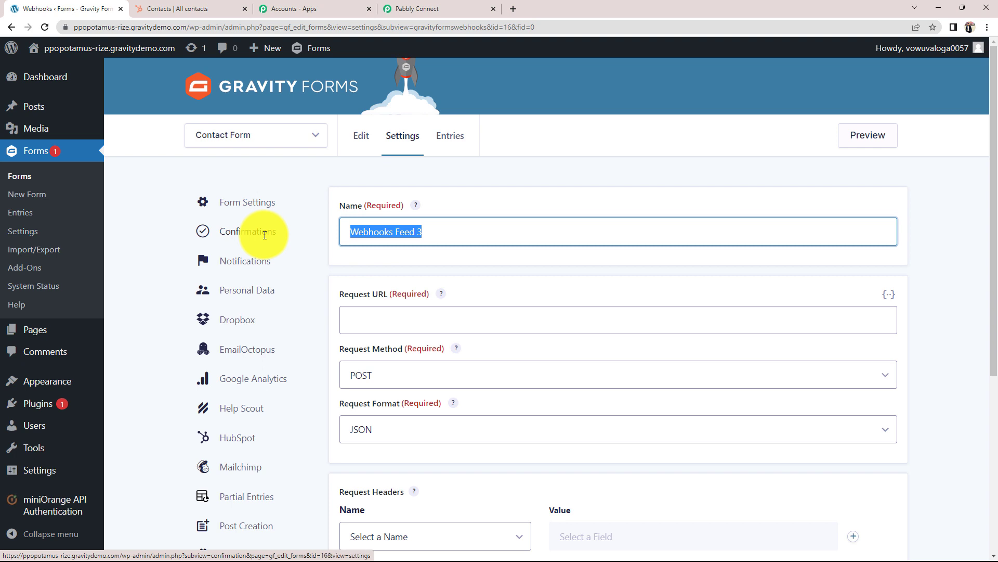
{"action": "type", "text": "Hubspot"}
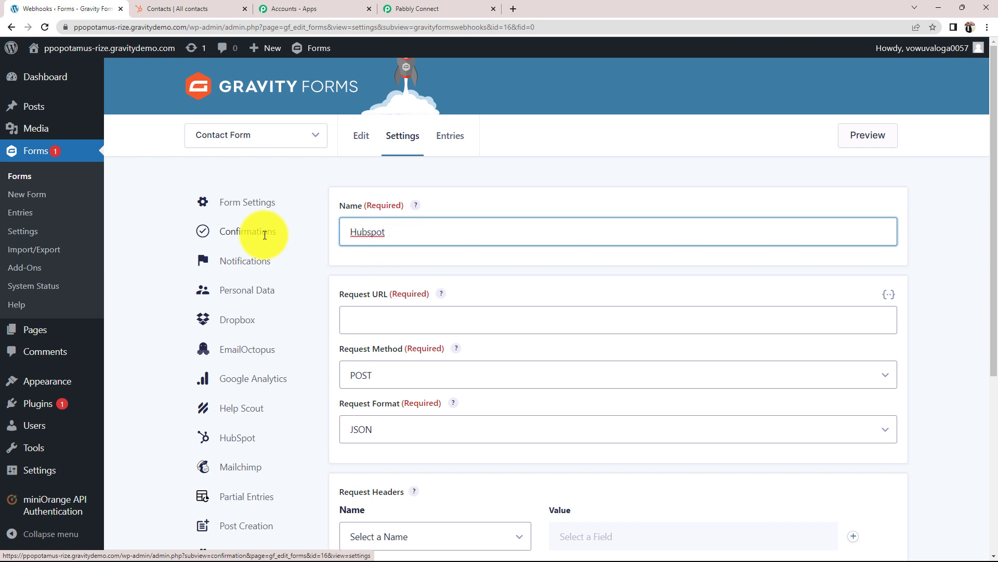
{"action": "type", "text": " Integration"}
Step: Copy the webhook URL from the Pabbly Connect trigger and paste it as the feed's request URL
{"action": "left_click", "coordinate": [385, 319]}
{"action": "scroll", "coordinate": [312, 359], "scroll_direction": "down", "scroll_amount": 1}
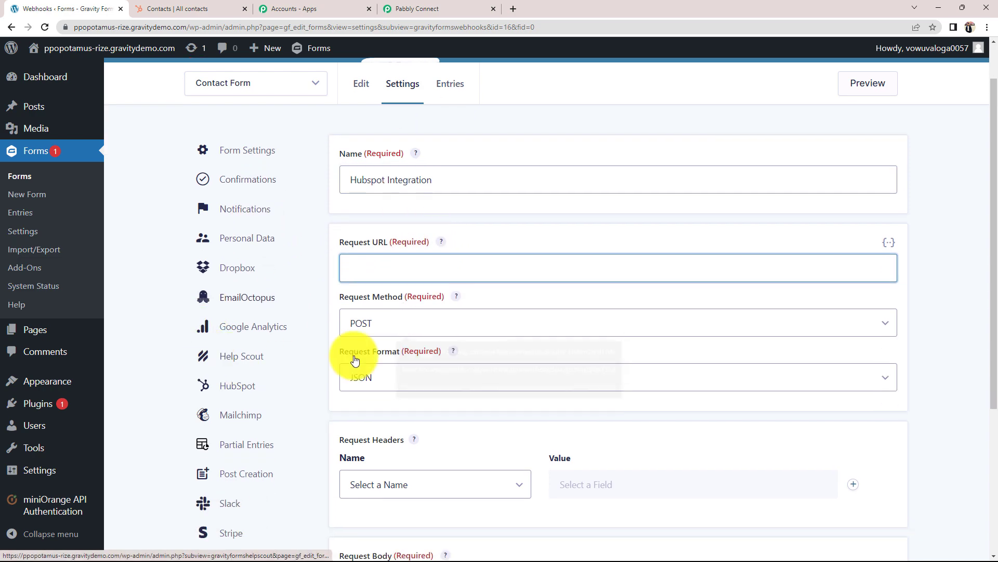
{"action": "left_click", "coordinate": [436, 9]}
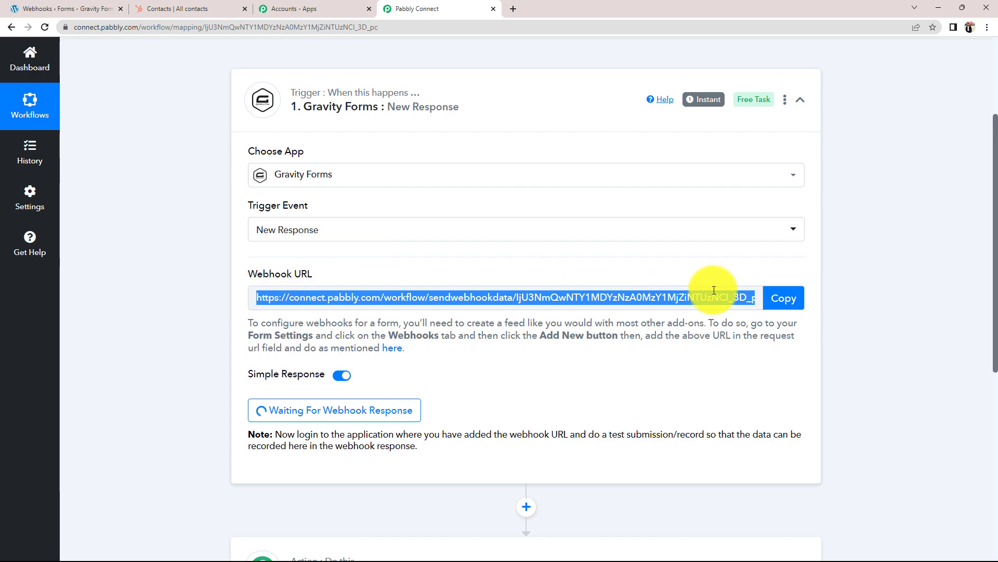
{"action": "left_click", "coordinate": [782, 298]}
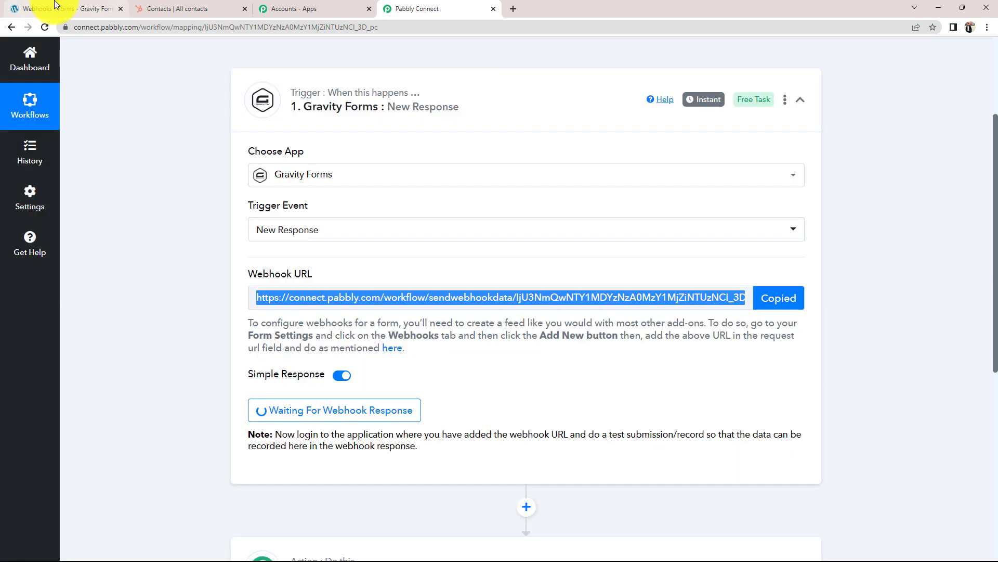
{"action": "left_click", "coordinate": [55, 6]}
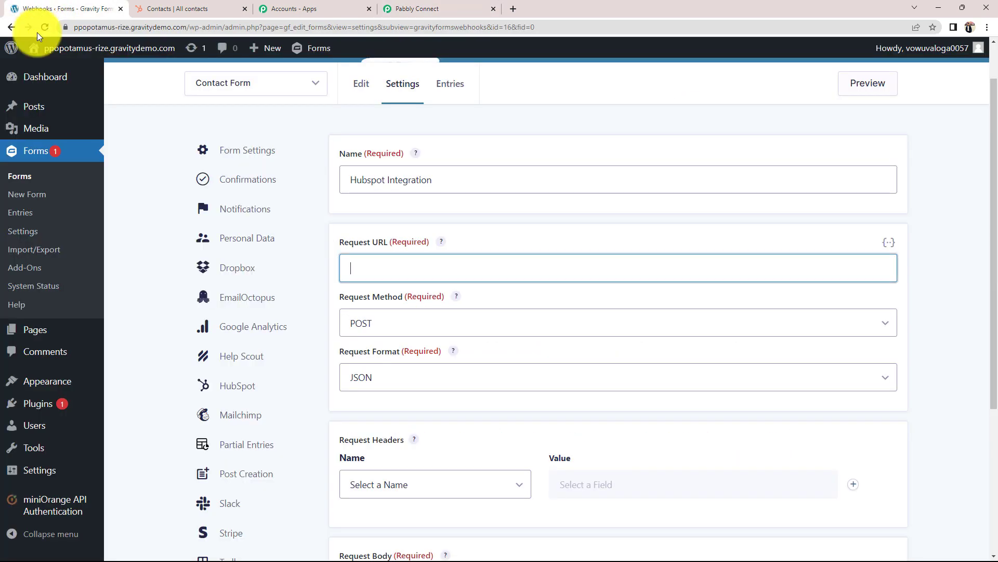
{"action": "right_click", "coordinate": [370, 276]}
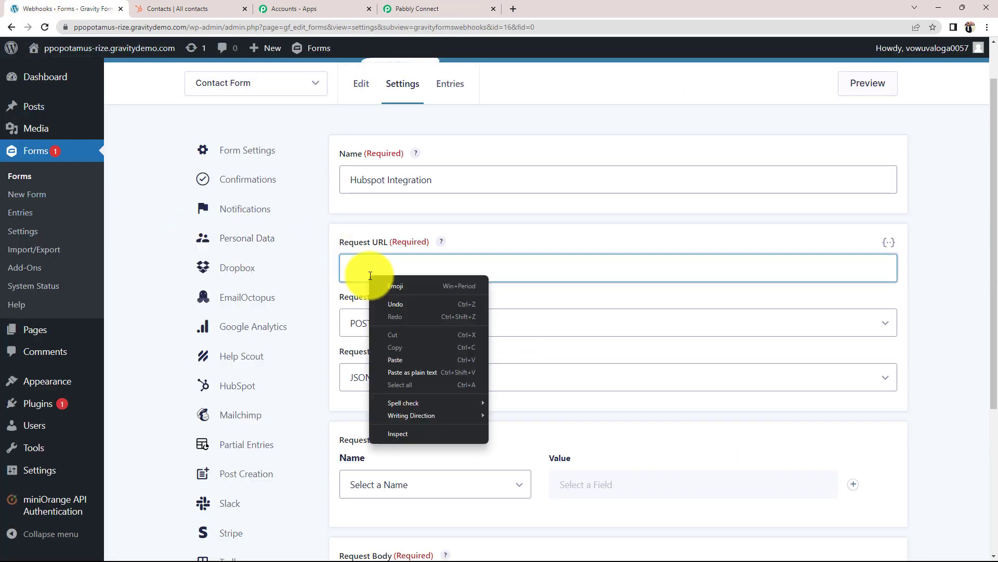
{"action": "left_click", "coordinate": [393, 358]}
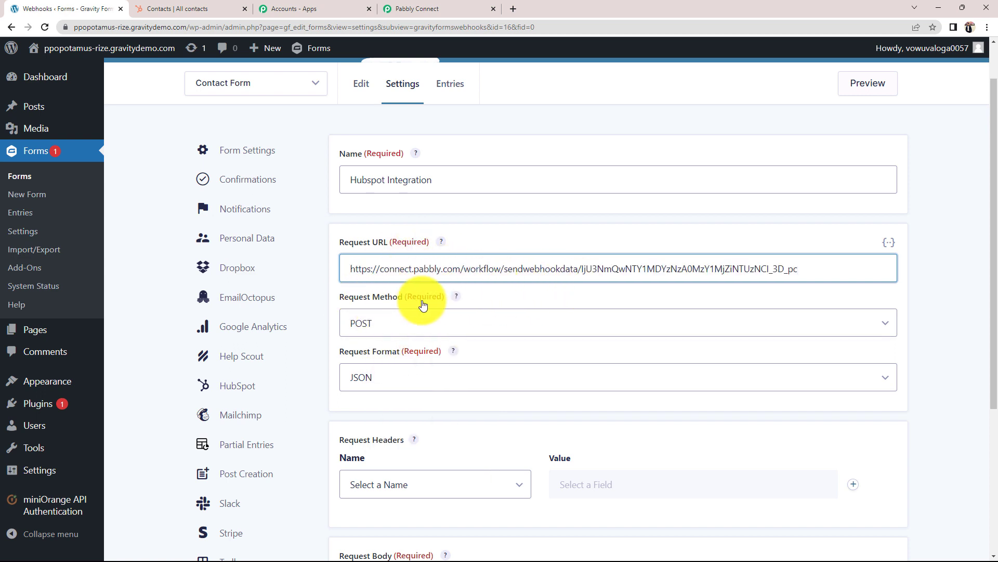
Step: Review the remaining request options of the Hubspot Integration feed and save its settings
{"action": "scroll", "coordinate": [365, 343], "scroll_direction": "down", "scroll_amount": 1}
{"action": "scroll", "coordinate": [366, 344], "scroll_direction": "down", "scroll_amount": 2}
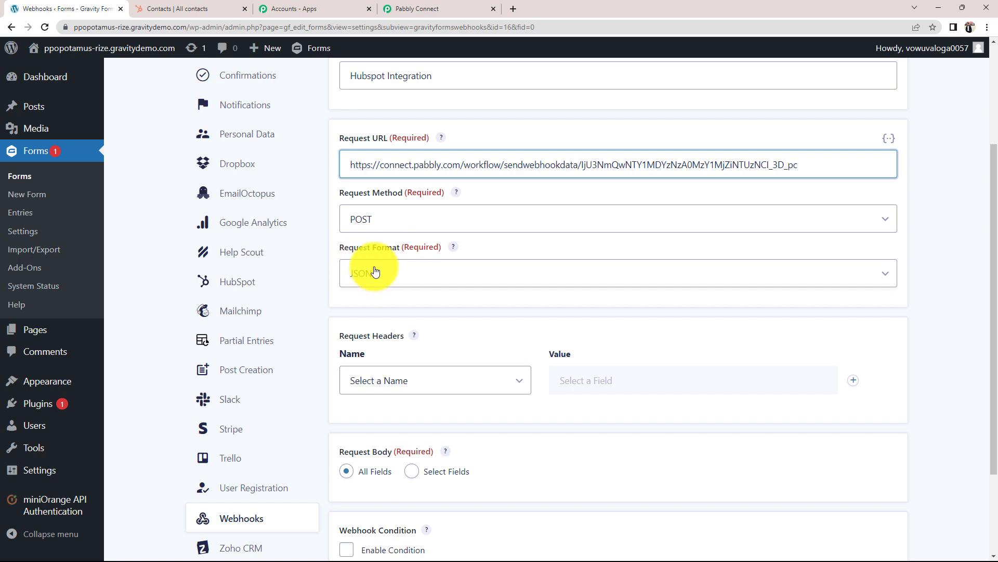
{"action": "scroll", "coordinate": [409, 298], "scroll_direction": "down", "scroll_amount": 2}
{"action": "scroll", "coordinate": [413, 300], "scroll_direction": "down", "scroll_amount": 1}
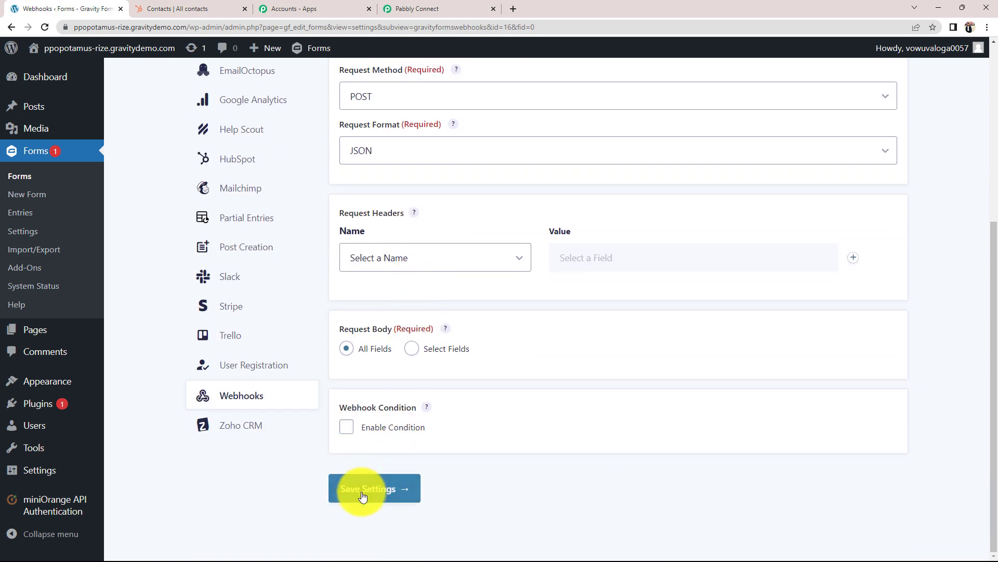
{"action": "left_click", "coordinate": [366, 490]}
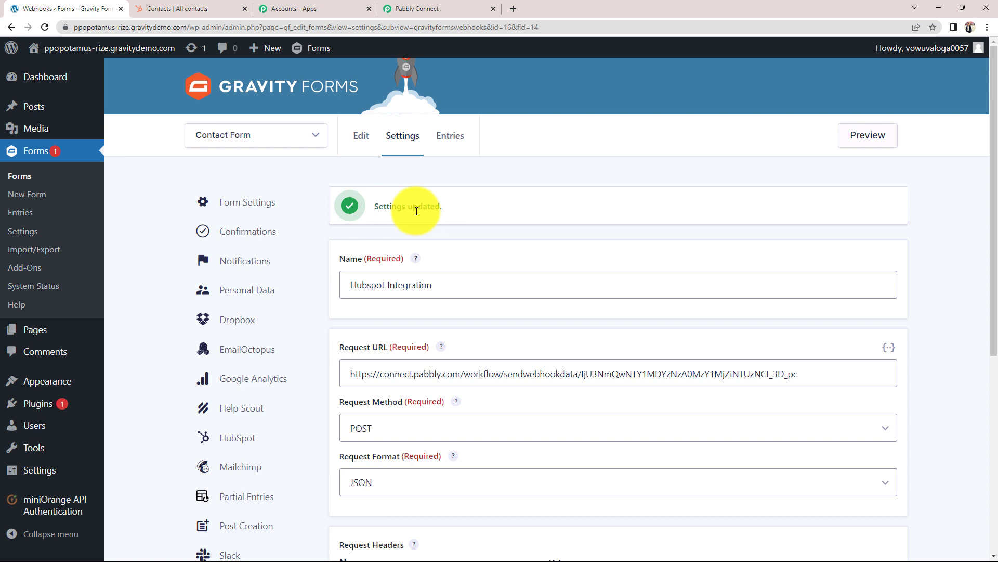
Step: Check the trigger's webhook response status in Pabbly Connect, and open the Contact Form's preview from the Gravity Forms site
{"action": "left_click", "coordinate": [435, 9]}
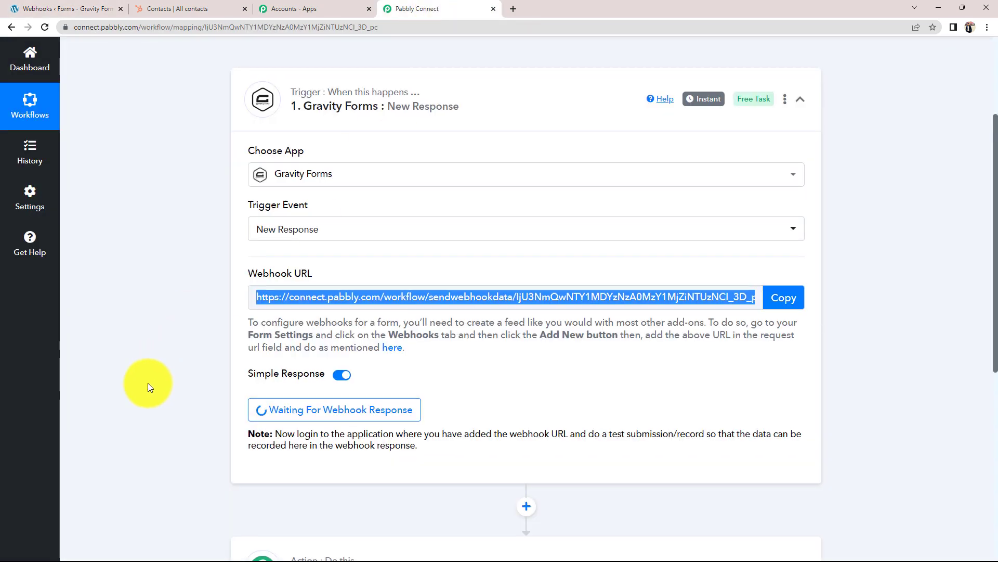
{"action": "scroll", "coordinate": [250, 379], "scroll_direction": "down", "scroll_amount": 1}
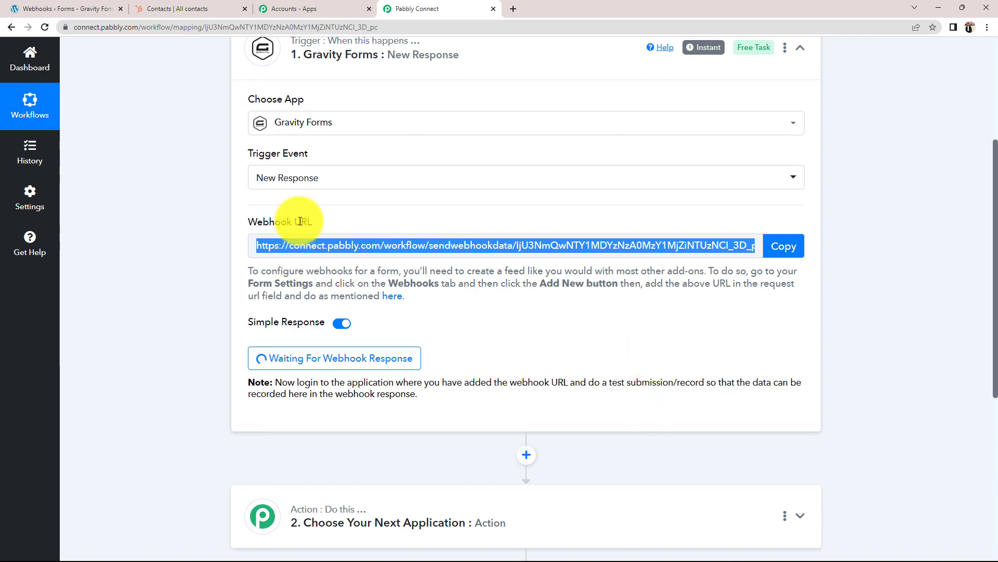
{"action": "left_click", "coordinate": [24, 8]}
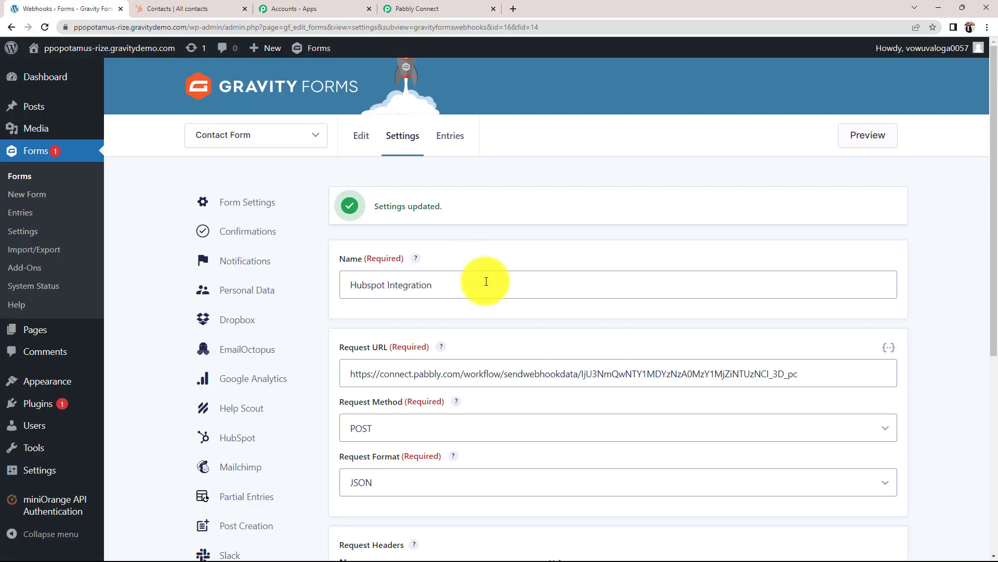
{"action": "left_click", "coordinate": [875, 134]}
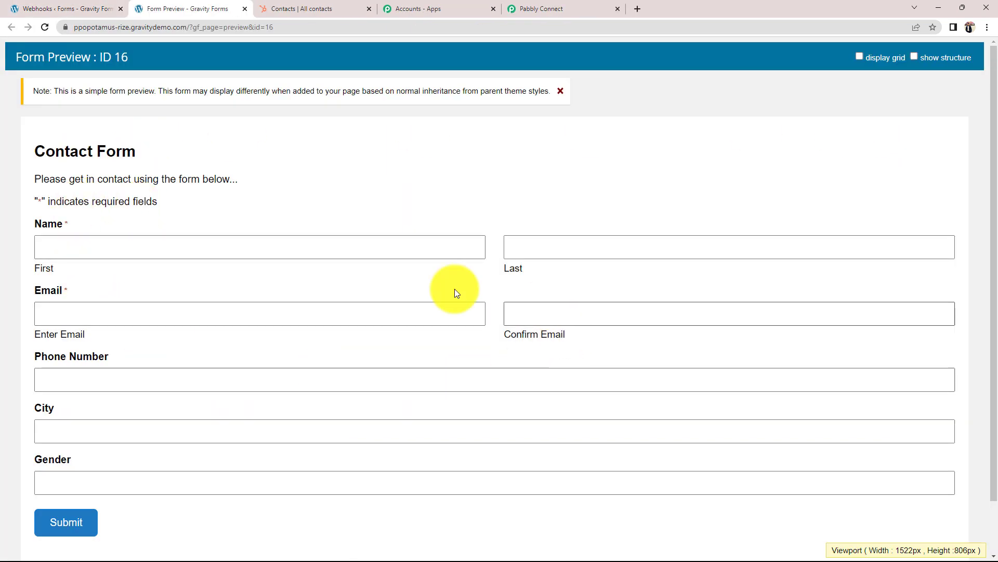
Step: Submit a test entry in the Contact Form preview with sample name, email and phone number, city Mumbai and gender Male
{"action": "scroll", "coordinate": [200, 373], "scroll_direction": "down", "scroll_amount": 1}
{"action": "scroll", "coordinate": [112, 361], "scroll_direction": "up", "scroll_amount": 1}
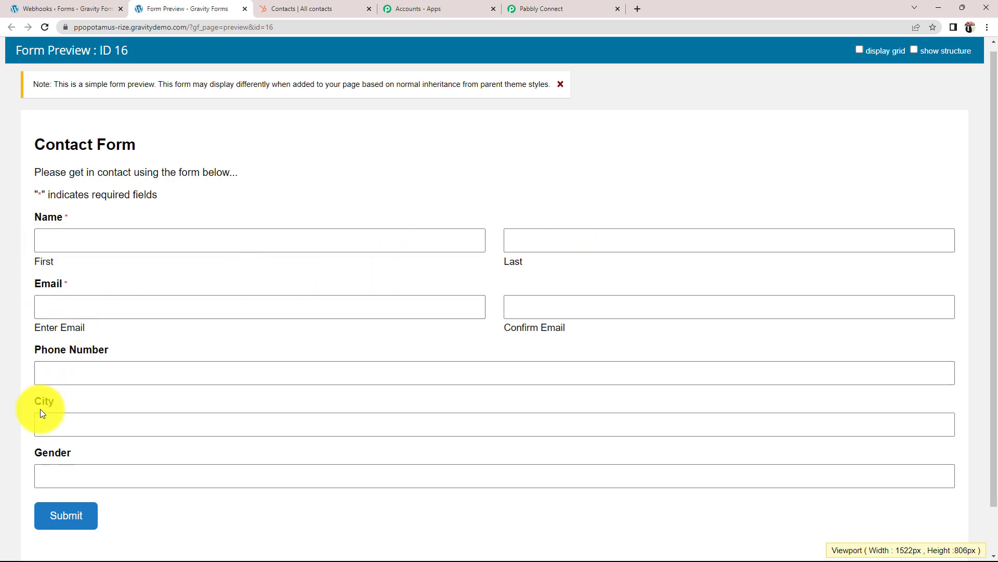
{"action": "left_click", "coordinate": [49, 460]}
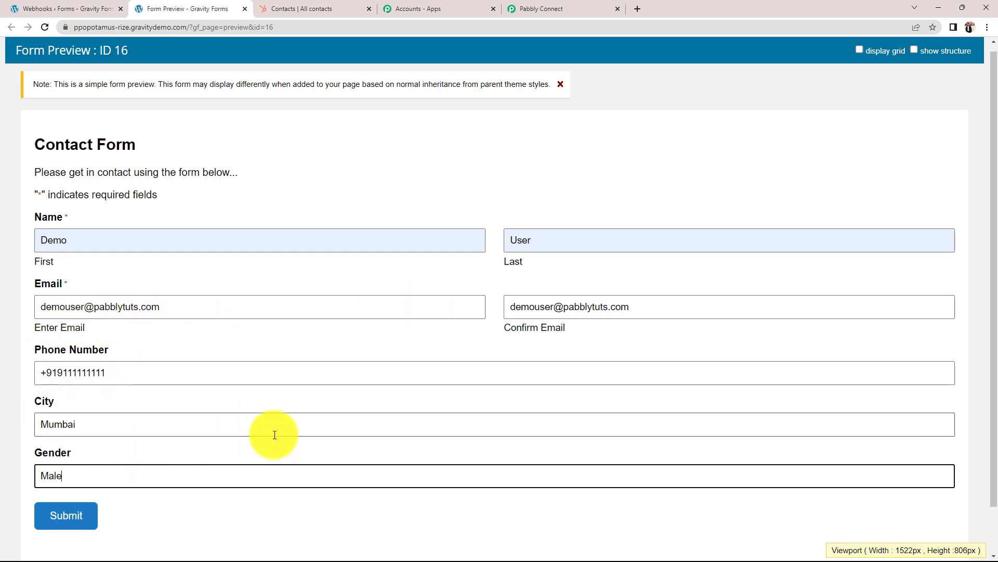
{"action": "left_click", "coordinate": [55, 518]}
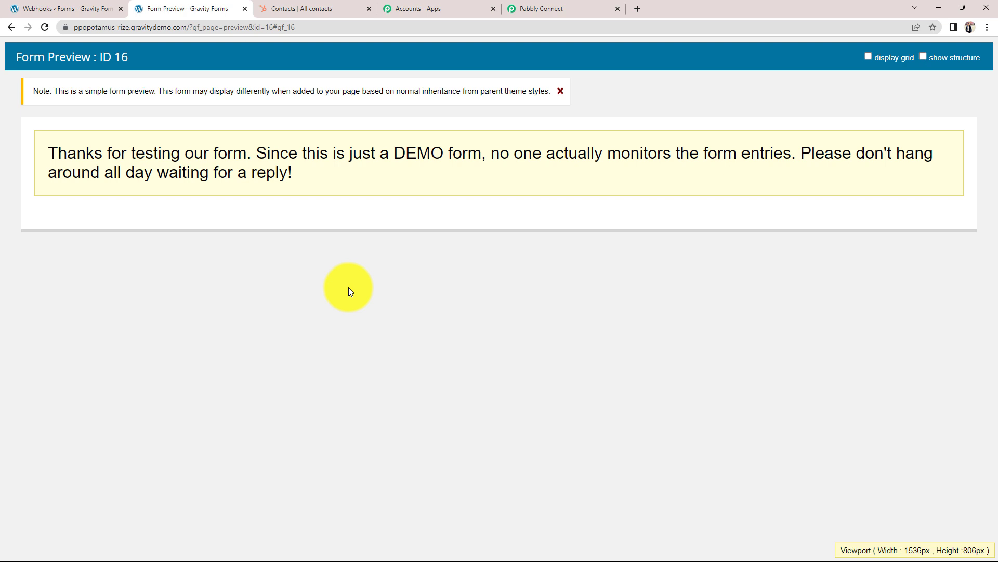
Step: Switch to Pabbly Connect and examine the labels and values of the response received by the Gravity Forms trigger
{"action": "left_click", "coordinate": [554, 9]}
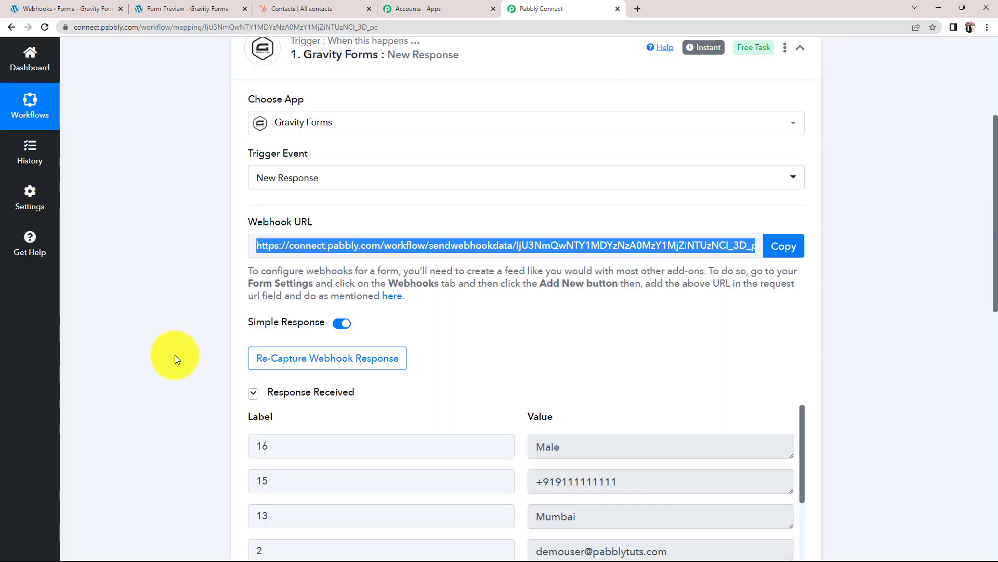
{"action": "scroll", "coordinate": [174, 366], "scroll_direction": "down", "scroll_amount": 1}
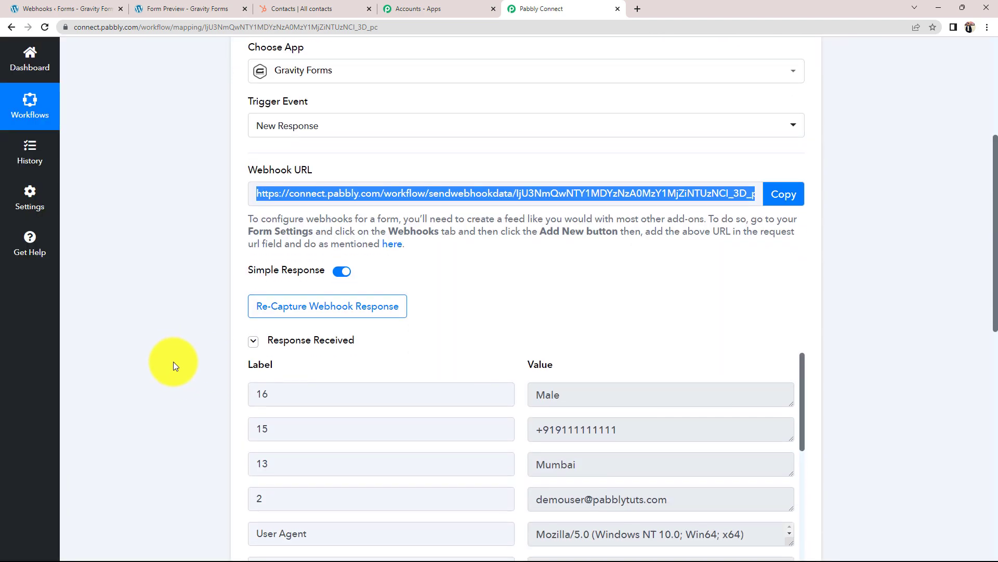
{"action": "scroll", "coordinate": [171, 364], "scroll_direction": "down", "scroll_amount": 4}
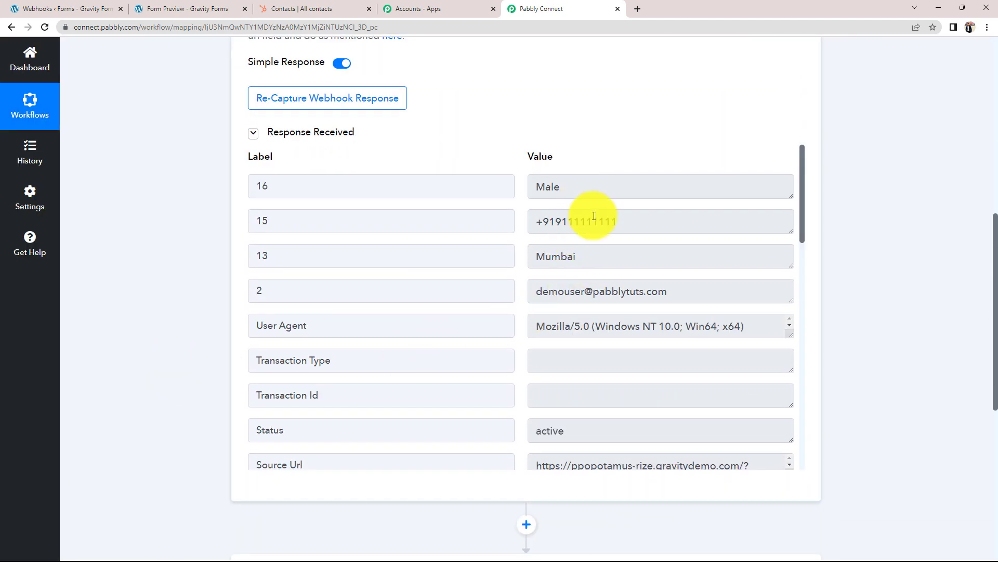
{"action": "triple_click", "coordinate": [678, 291]}
{"action": "scroll", "coordinate": [606, 385], "scroll_direction": "down", "scroll_amount": 10}
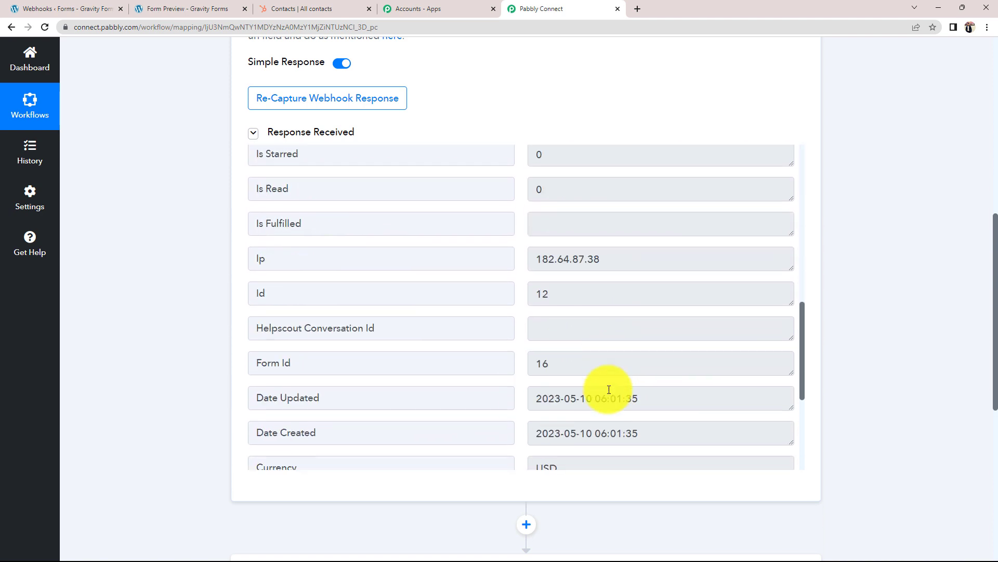
{"action": "scroll", "coordinate": [609, 390], "scroll_direction": "down", "scroll_amount": 4}
{"action": "scroll", "coordinate": [609, 389], "scroll_direction": "down", "scroll_amount": 1}
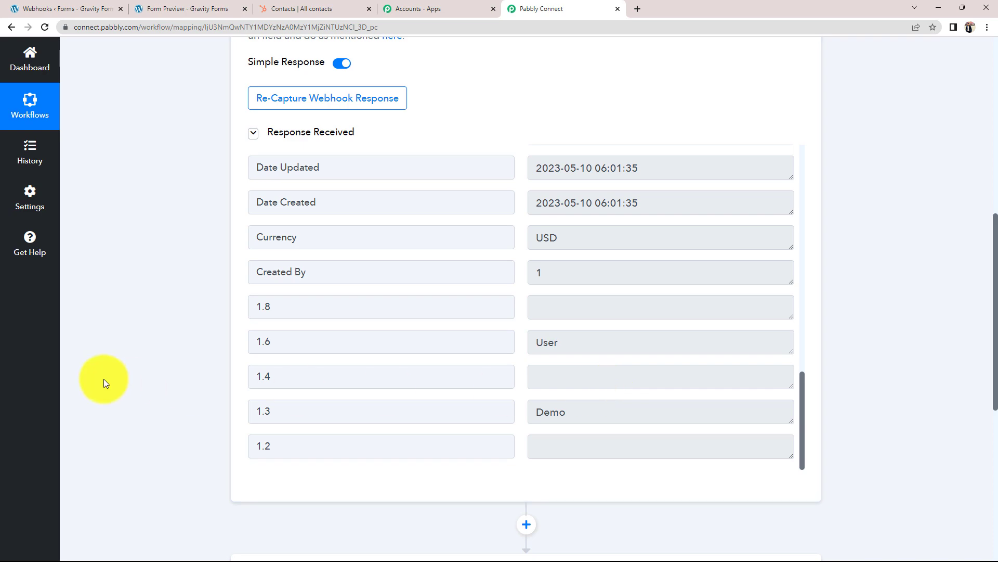
{"action": "scroll", "coordinate": [104, 379], "scroll_direction": "up", "scroll_amount": 9}
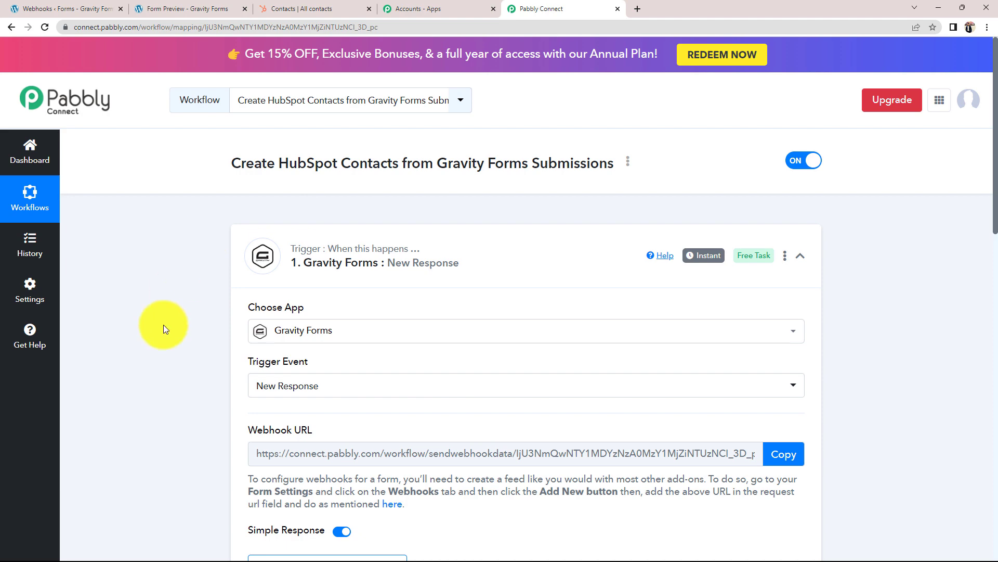
Step: Choose HubSpot CRM as the action app after the Gravity Forms trigger, with Create a Contact as its action event
{"action": "scroll", "coordinate": [164, 325], "scroll_direction": "down", "scroll_amount": 15}
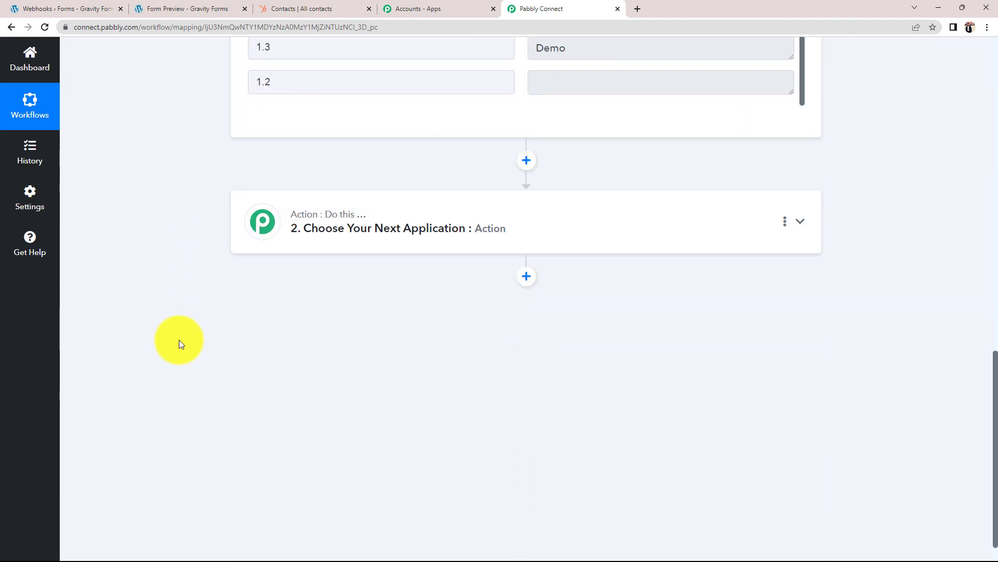
{"action": "left_click", "coordinate": [335, 229]}
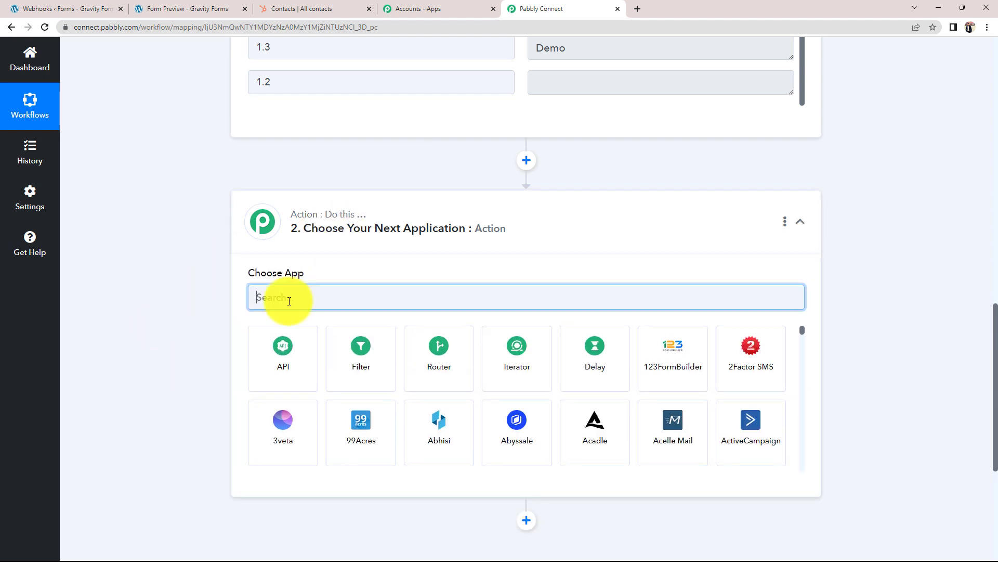
{"action": "type", "text": "hubs"}
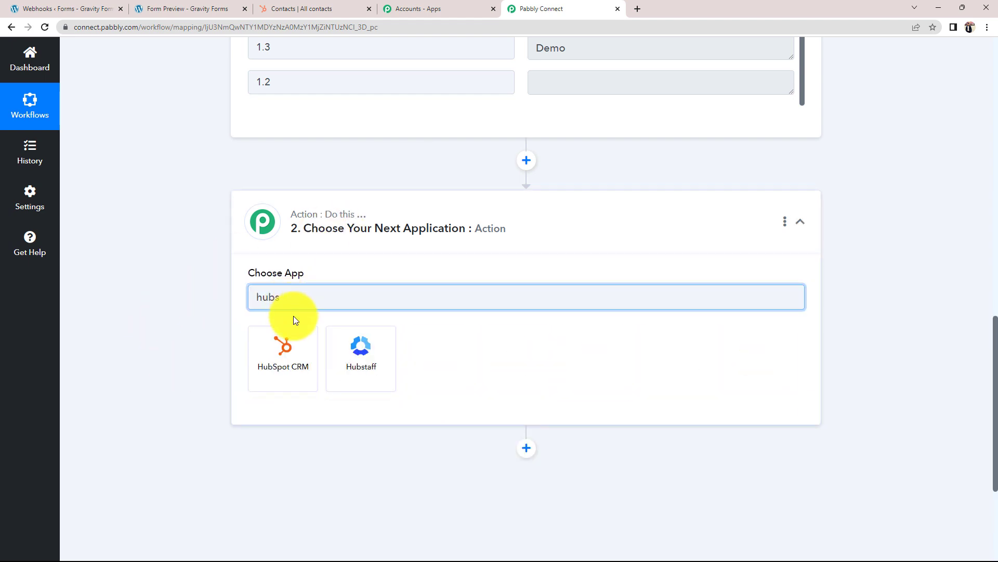
{"action": "left_click", "coordinate": [292, 364]}
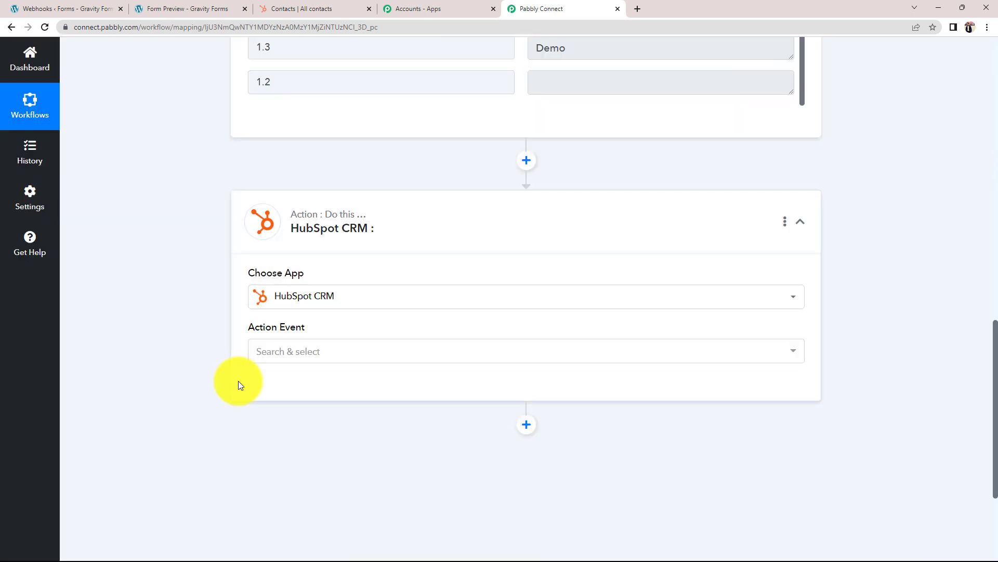
{"action": "left_click", "coordinate": [274, 359]}
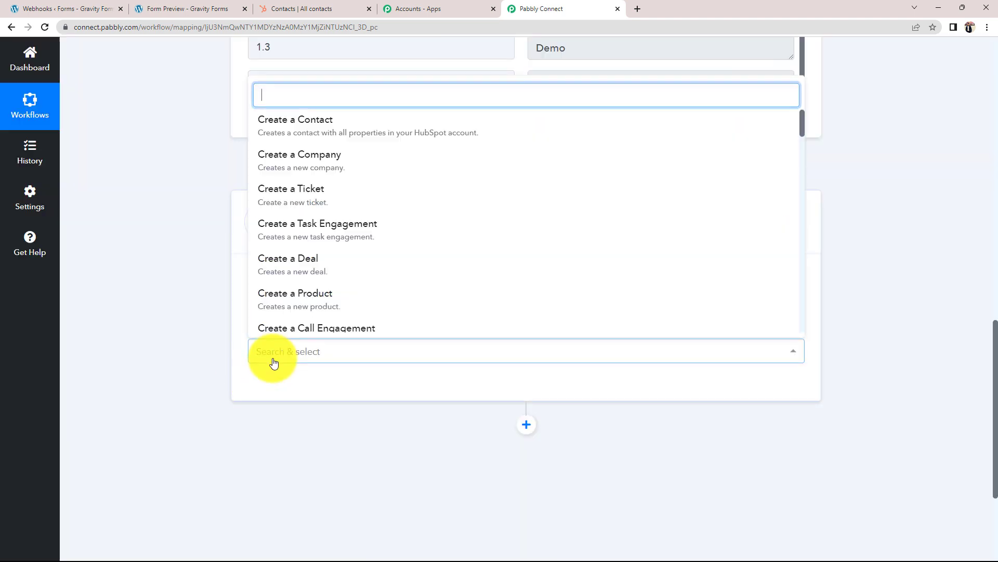
{"action": "left_click", "coordinate": [301, 130]}
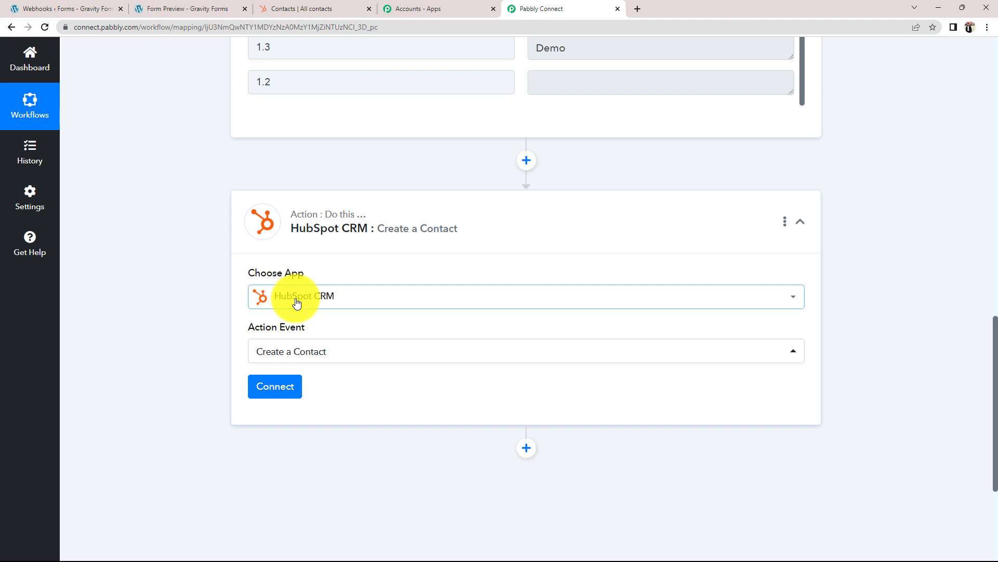
Step: Add a new HubSpot CRM connection for the action and authorize it with the pabbly HubSpot account
{"action": "left_click", "coordinate": [250, 395]}
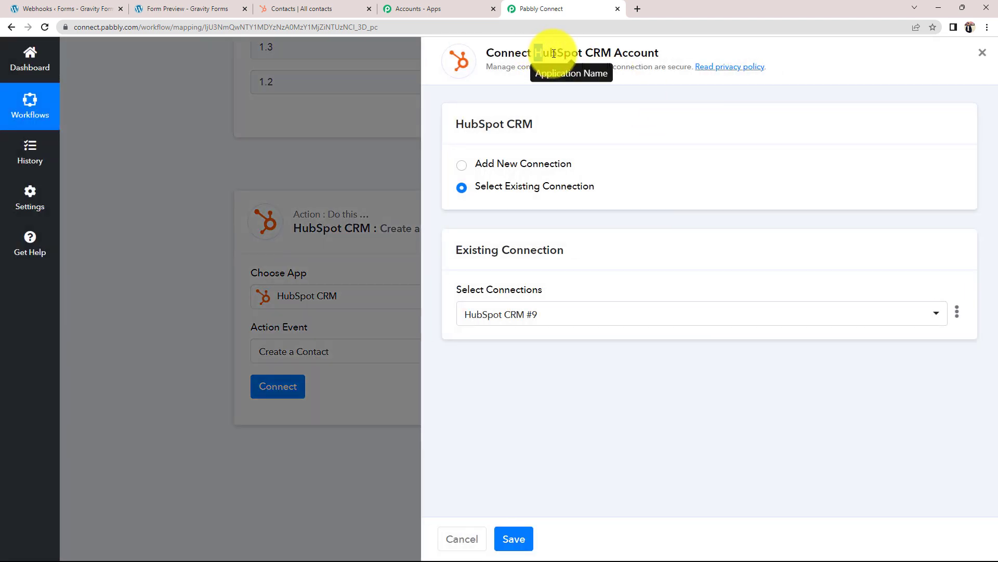
{"action": "left_click_drag", "start_coordinate": [539, 54], "coordinate": [703, 48]}
{"action": "left_click", "coordinate": [703, 49]}
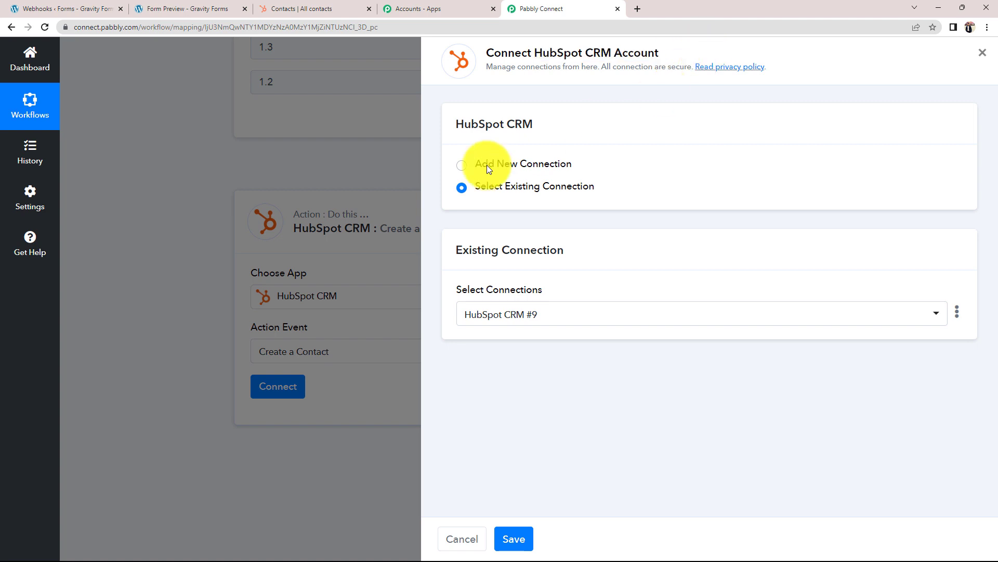
{"action": "left_click", "coordinate": [461, 166]}
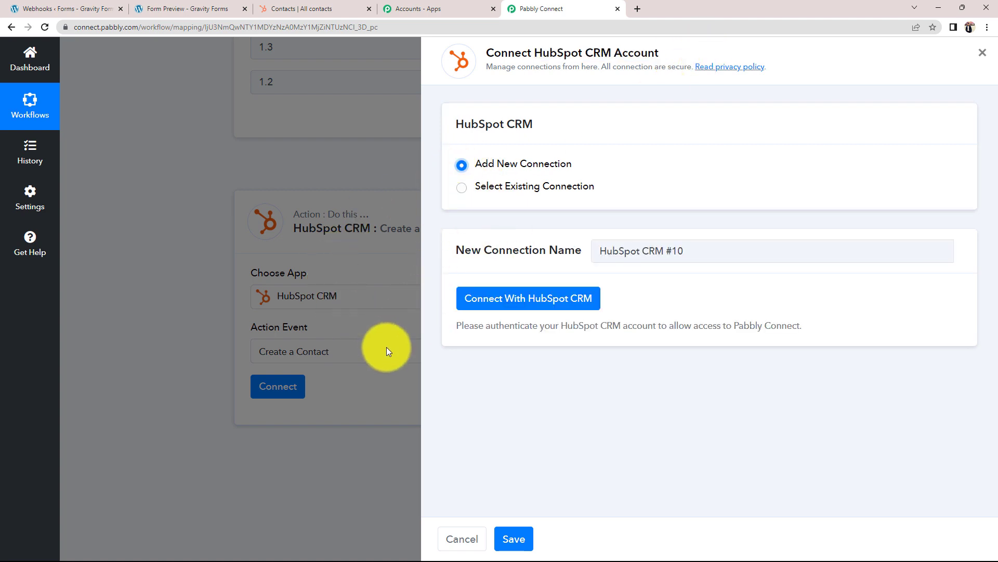
{"action": "left_click", "coordinate": [471, 304]}
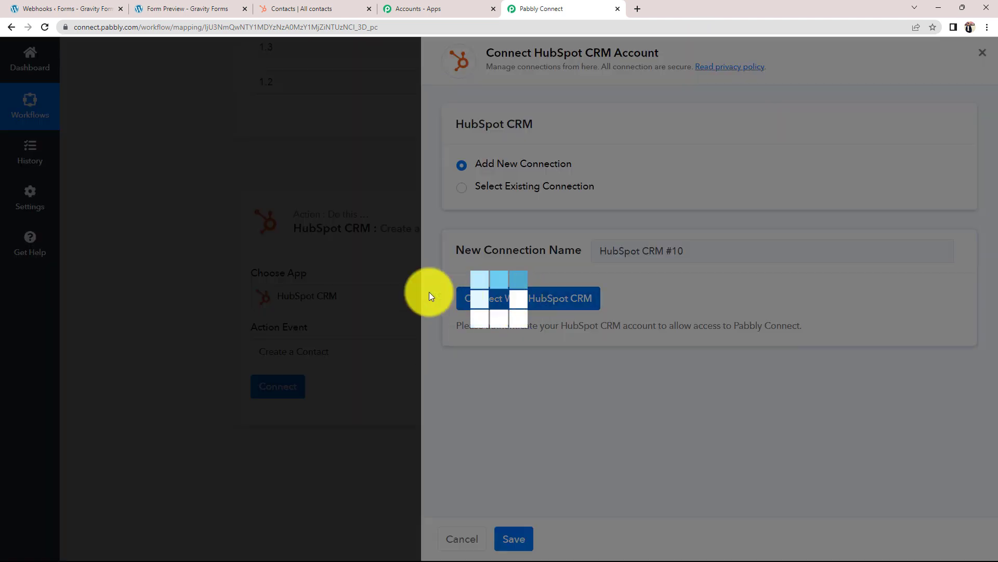
{"action": "scroll", "coordinate": [261, 238], "scroll_direction": "down", "scroll_amount": 5}
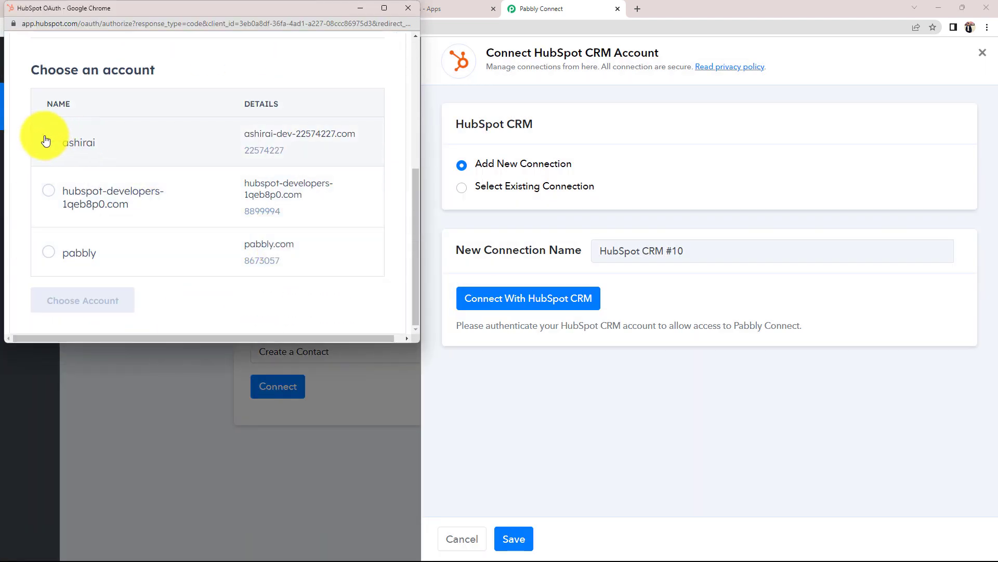
{"action": "left_click", "coordinate": [55, 260]}
{"action": "left_click", "coordinate": [84, 306]}
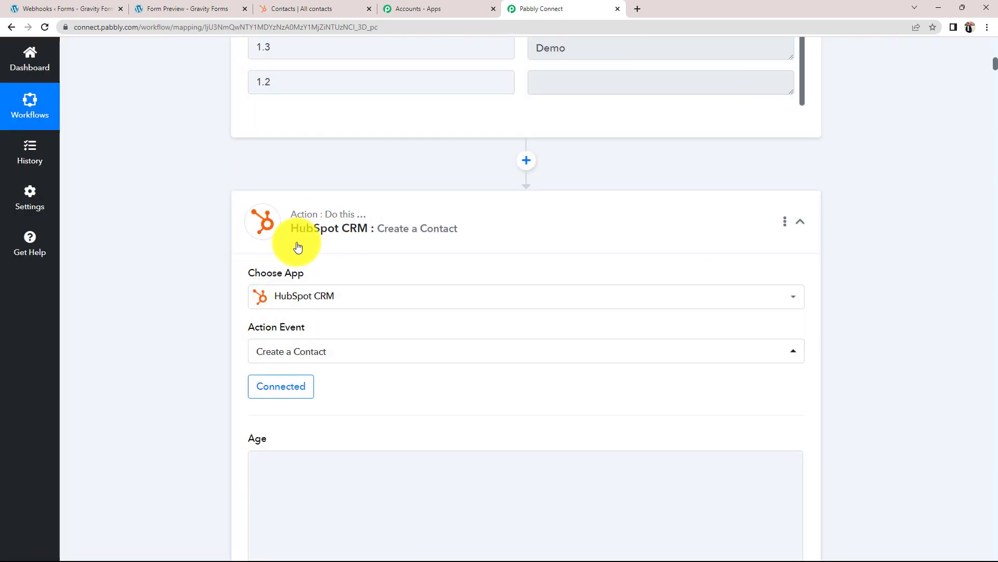
Step: Examine the Create a Contact property fields and compare them with the values in the Gravity Forms response
{"action": "scroll", "coordinate": [156, 311], "scroll_direction": "down", "scroll_amount": 5}
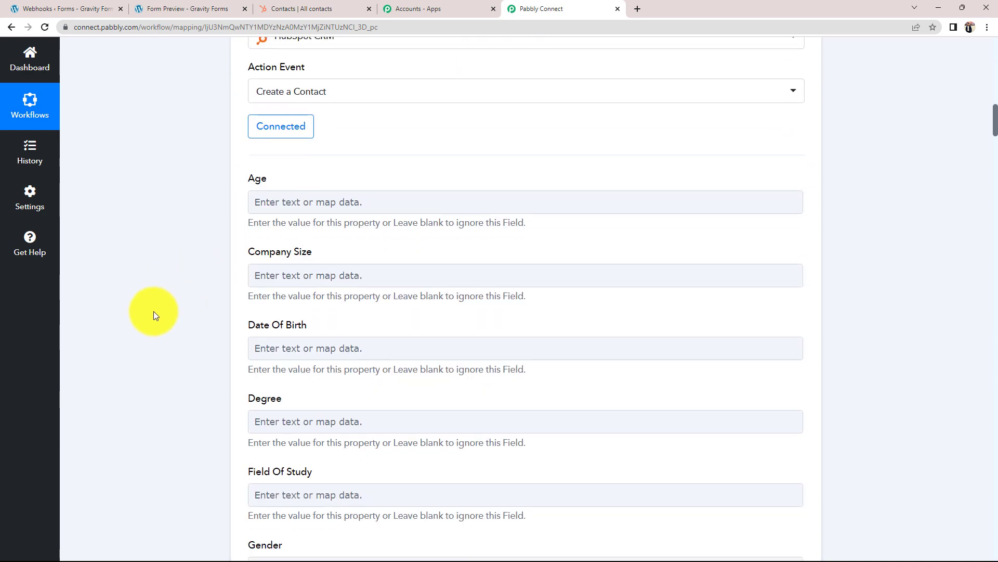
{"action": "scroll", "coordinate": [156, 317], "scroll_direction": "down", "scroll_amount": 8}
{"action": "scroll", "coordinate": [177, 336], "scroll_direction": "up", "scroll_amount": 3}
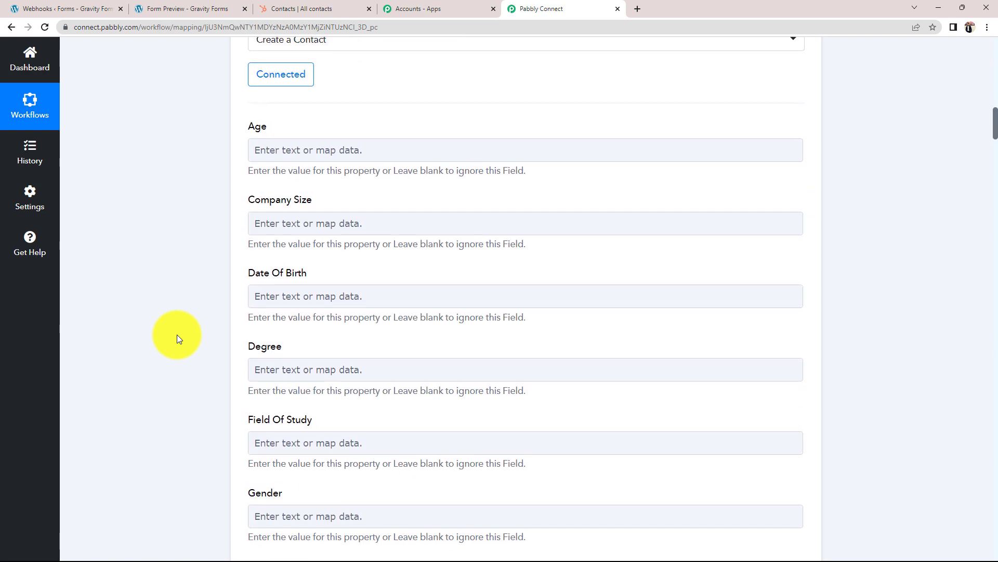
{"action": "scroll", "coordinate": [176, 339], "scroll_direction": "down", "scroll_amount": 5}
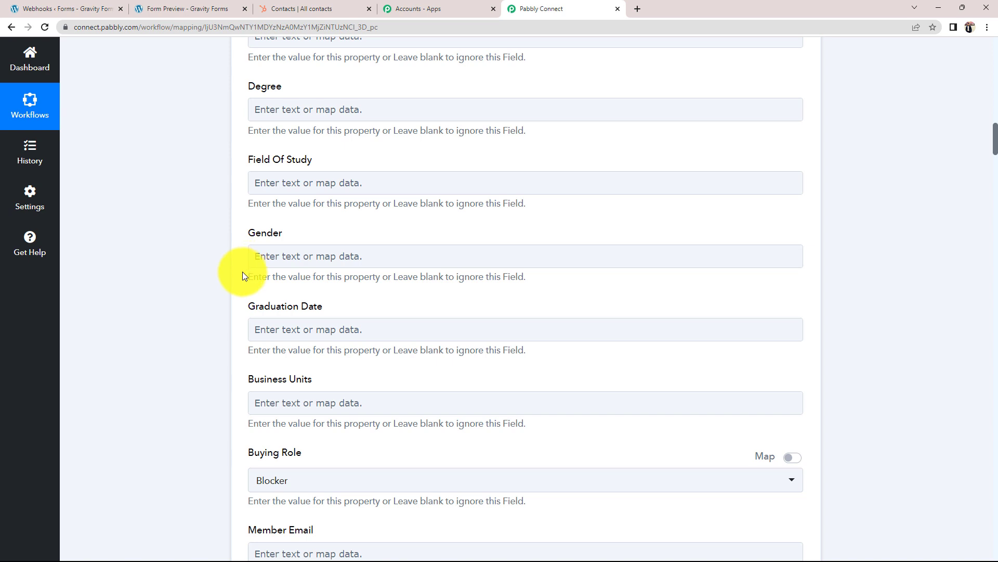
{"action": "scroll", "coordinate": [234, 291], "scroll_direction": "up", "scroll_amount": 15}
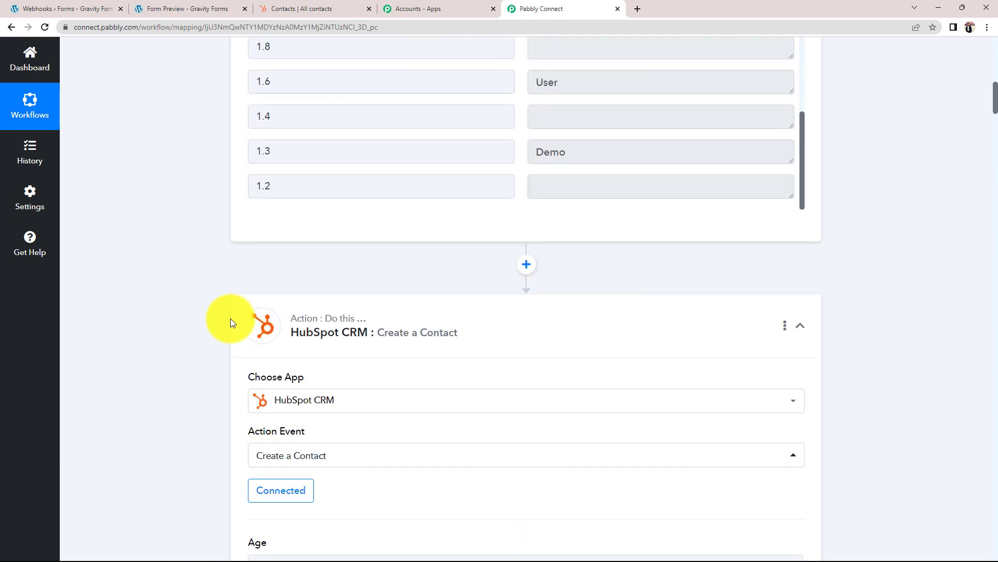
{"action": "left_click_drag", "start_coordinate": [590, 183], "coordinate": [467, 193]}
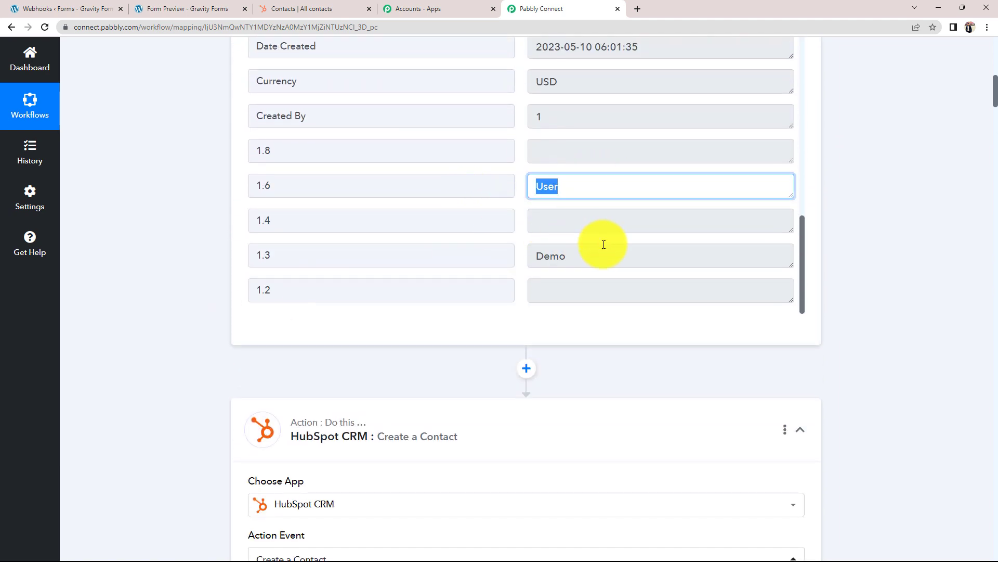
{"action": "left_click_drag", "start_coordinate": [600, 257], "coordinate": [509, 251]}
{"action": "scroll", "coordinate": [523, 242], "scroll_direction": "up", "scroll_amount": 8}
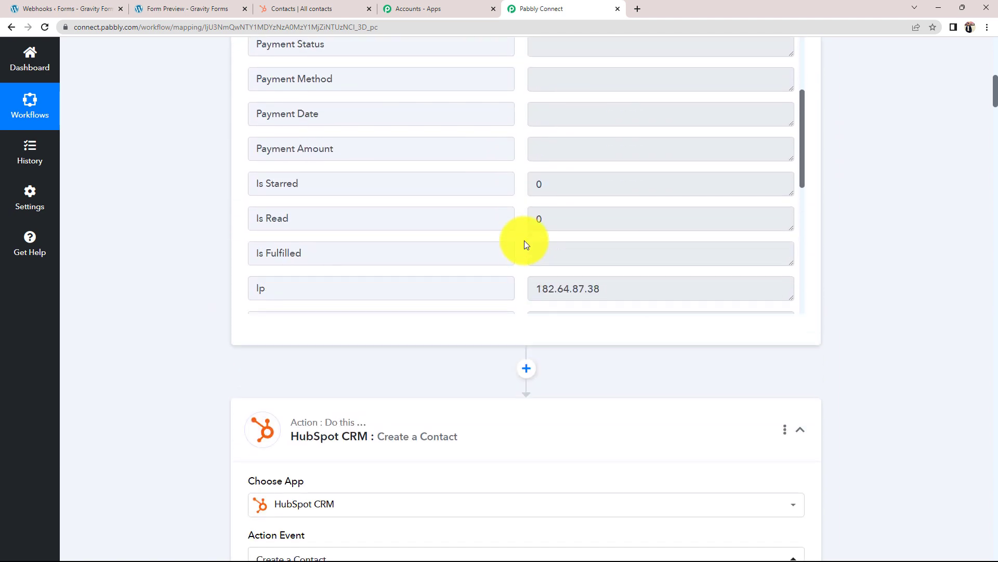
{"action": "scroll", "coordinate": [524, 244], "scroll_direction": "up", "scroll_amount": 4}
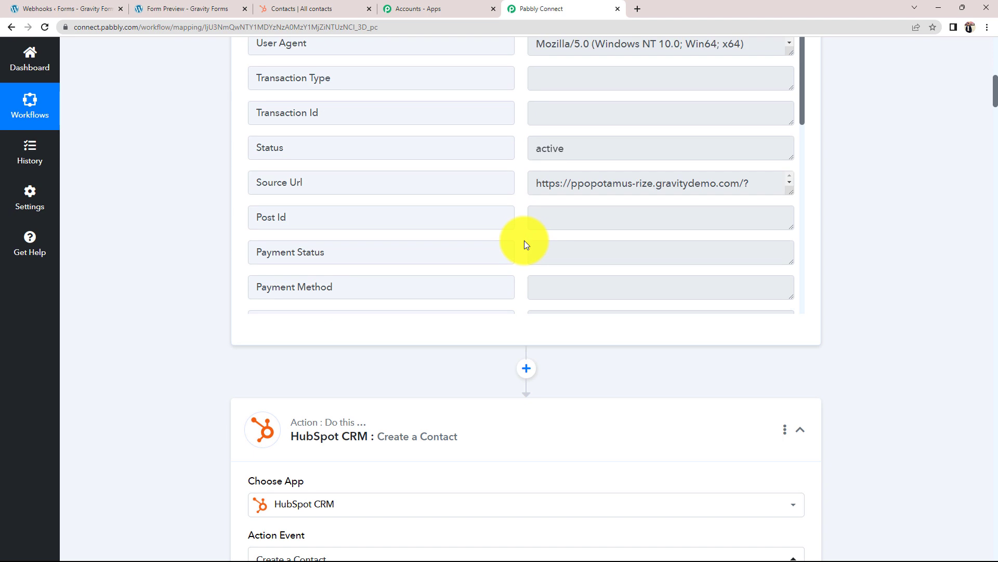
{"action": "scroll", "coordinate": [217, 282], "scroll_direction": "down", "scroll_amount": 10}
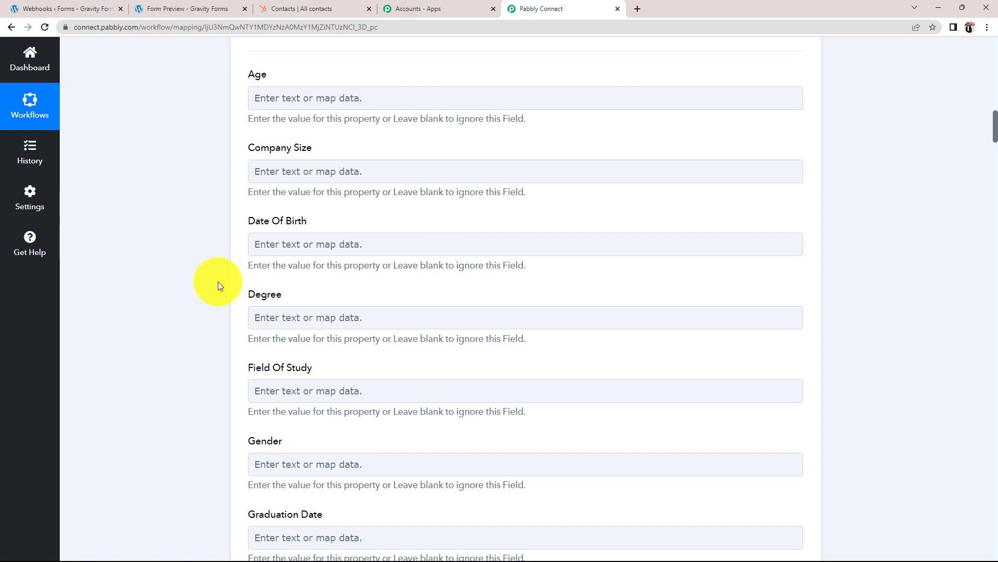
Step: Map the contact's Gender field to the Gravity Forms response value 16 : Male
{"action": "scroll", "coordinate": [176, 316], "scroll_direction": "down", "scroll_amount": 2}
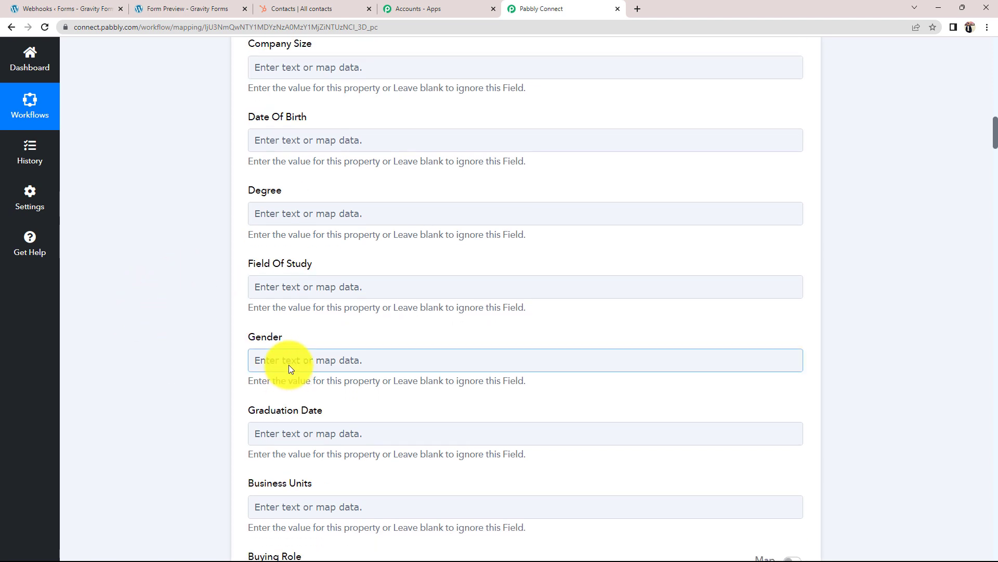
{"action": "left_click", "coordinate": [288, 363]}
{"action": "scroll", "coordinate": [274, 395], "scroll_direction": "down", "scroll_amount": 2}
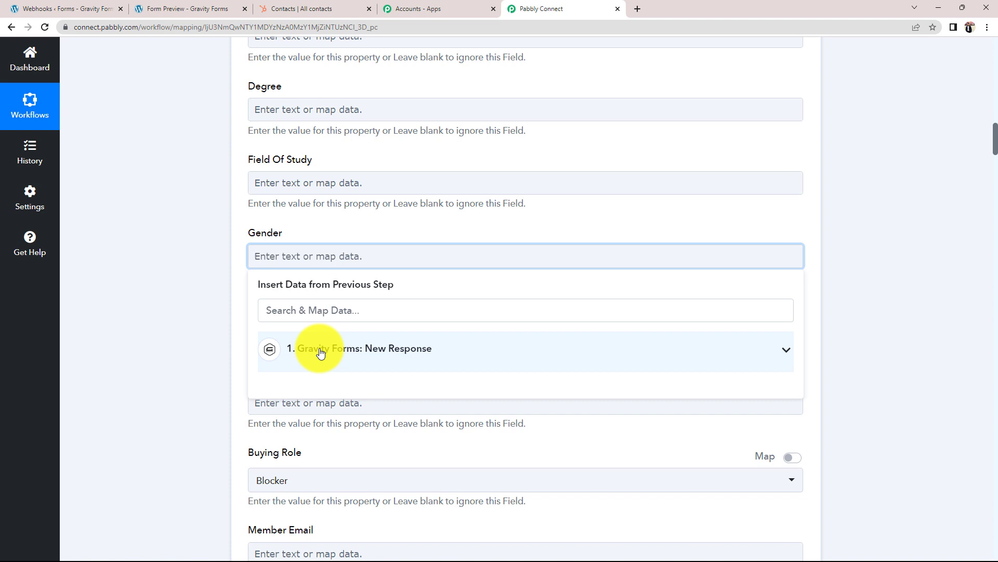
{"action": "left_click", "coordinate": [789, 354]}
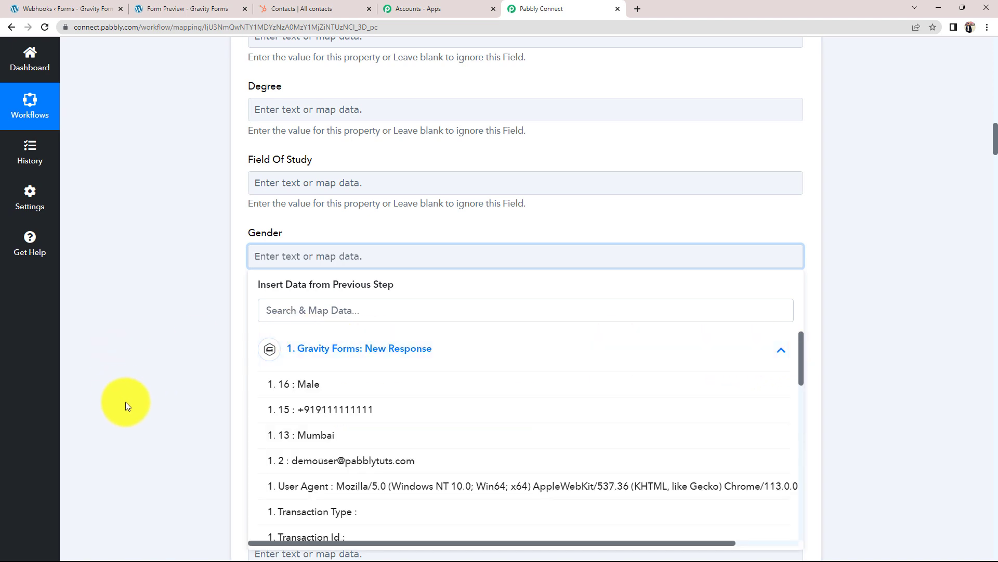
{"action": "scroll", "coordinate": [127, 403], "scroll_direction": "down", "scroll_amount": 1}
{"action": "scroll", "coordinate": [357, 428], "scroll_direction": "down", "scroll_amount": 2}
{"action": "scroll", "coordinate": [378, 430], "scroll_direction": "down", "scroll_amount": 3}
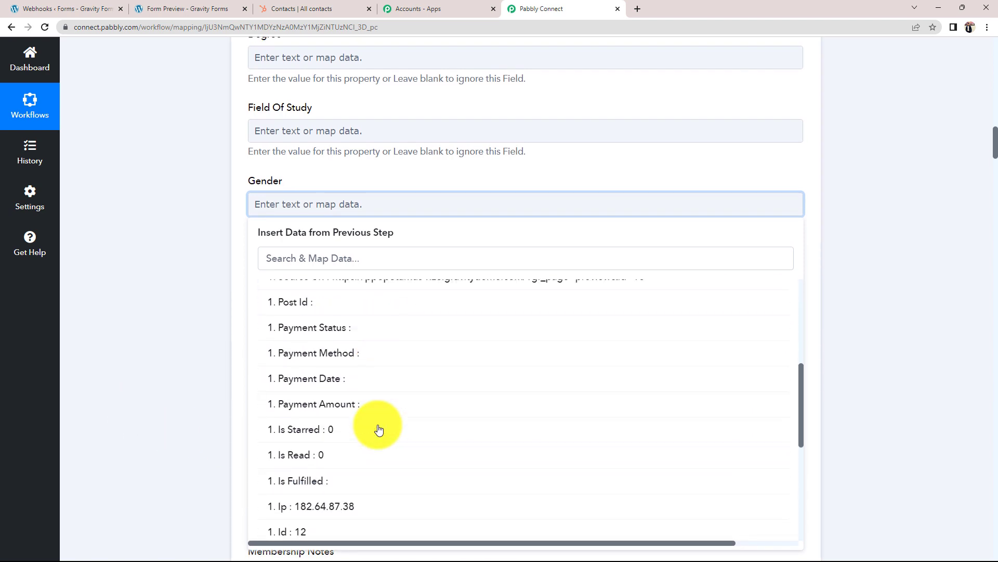
{"action": "scroll", "coordinate": [378, 429], "scroll_direction": "up", "scroll_amount": 5}
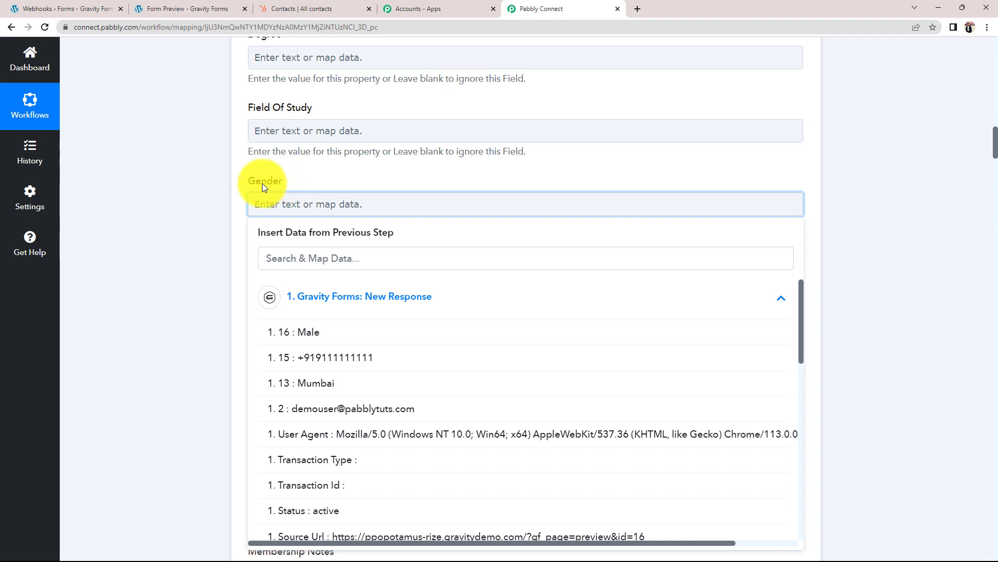
{"action": "left_click", "coordinate": [307, 334]}
{"action": "left_click", "coordinate": [208, 247]}
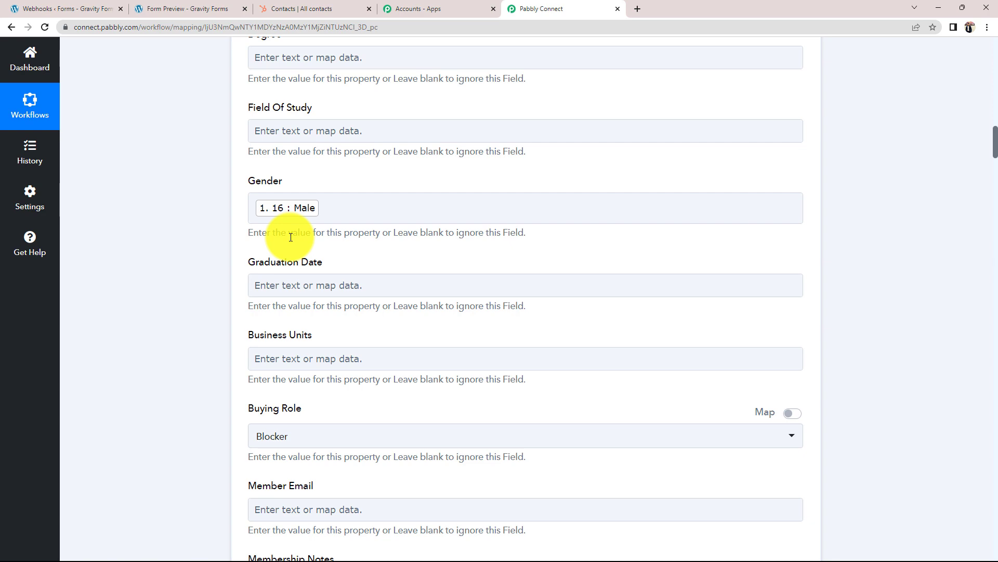
Step: Map the contact's First Name field to field 1.3 of the Gravity Forms response
{"action": "scroll", "coordinate": [148, 357], "scroll_direction": "down", "scroll_amount": 10}
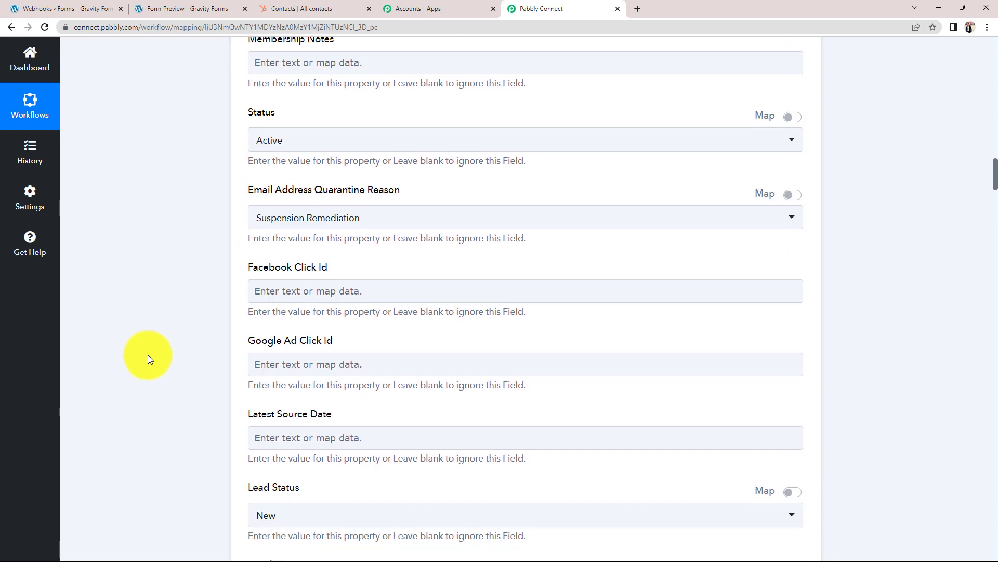
{"action": "scroll", "coordinate": [147, 355], "scroll_direction": "down", "scroll_amount": 15}
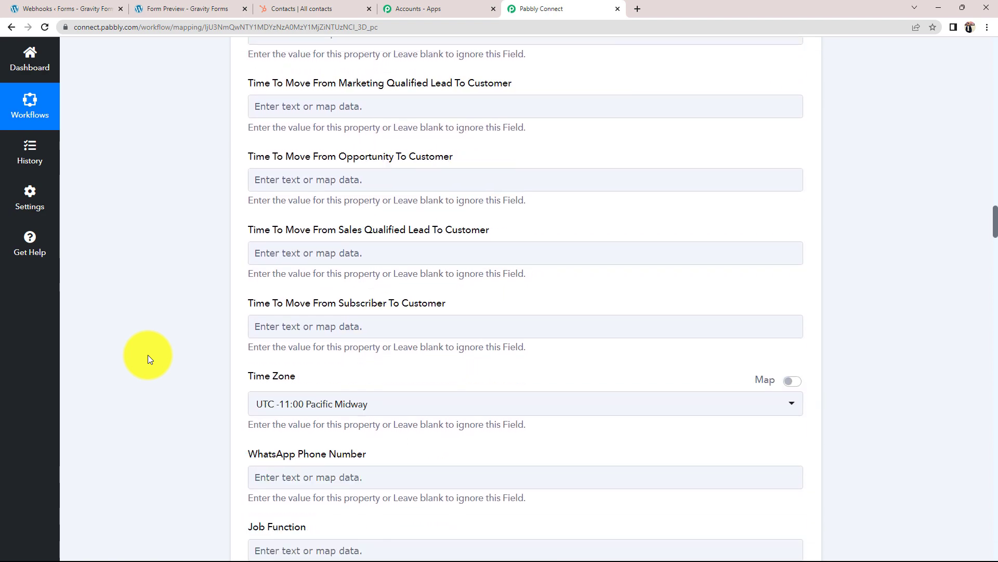
{"action": "scroll", "coordinate": [148, 358], "scroll_direction": "down", "scroll_amount": 4}
{"action": "scroll", "coordinate": [148, 355], "scroll_direction": "down", "scroll_amount": 9}
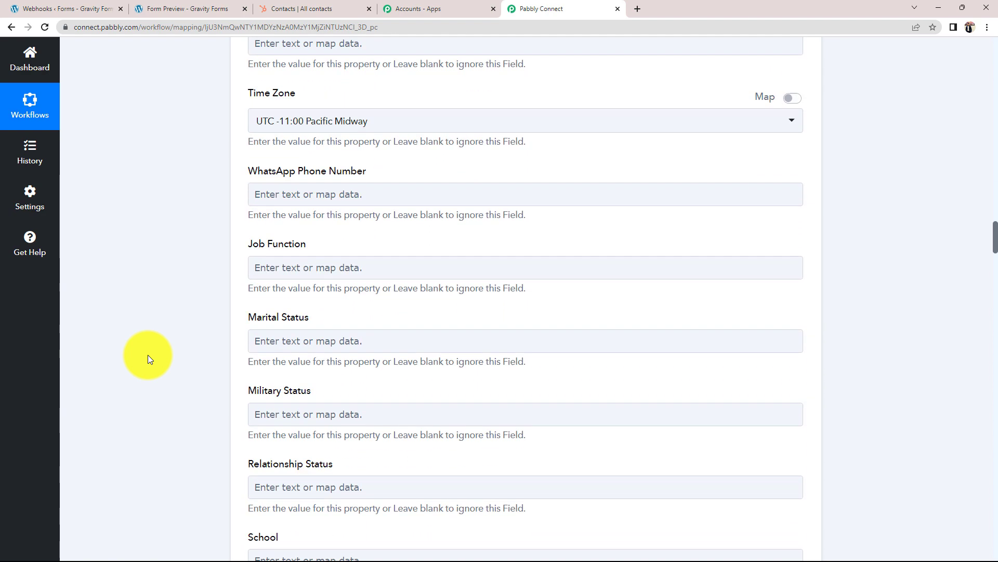
{"action": "scroll", "coordinate": [148, 358], "scroll_direction": "down", "scroll_amount": 5}
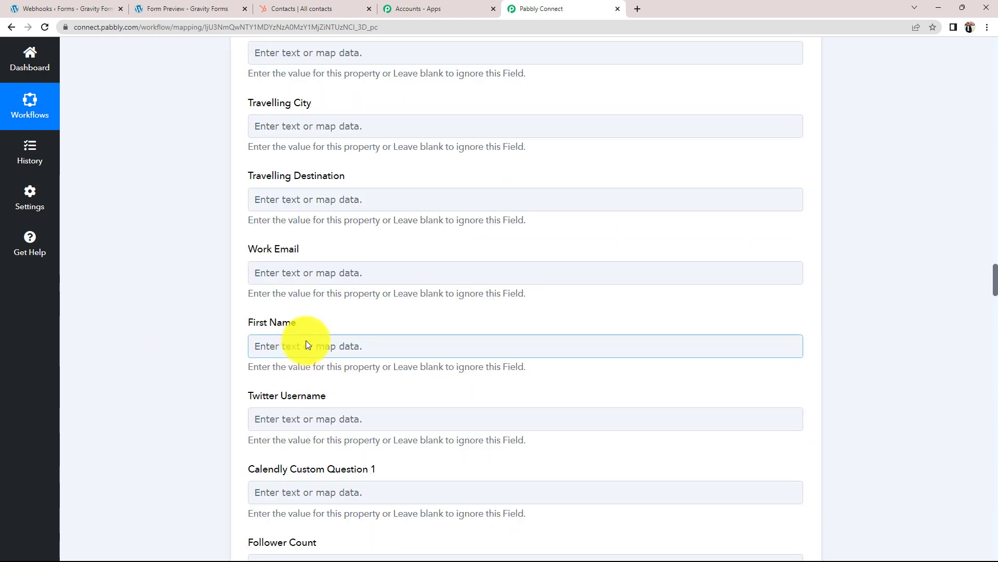
{"action": "left_click", "coordinate": [306, 345]}
{"action": "scroll", "coordinate": [105, 331], "scroll_direction": "down", "scroll_amount": 2}
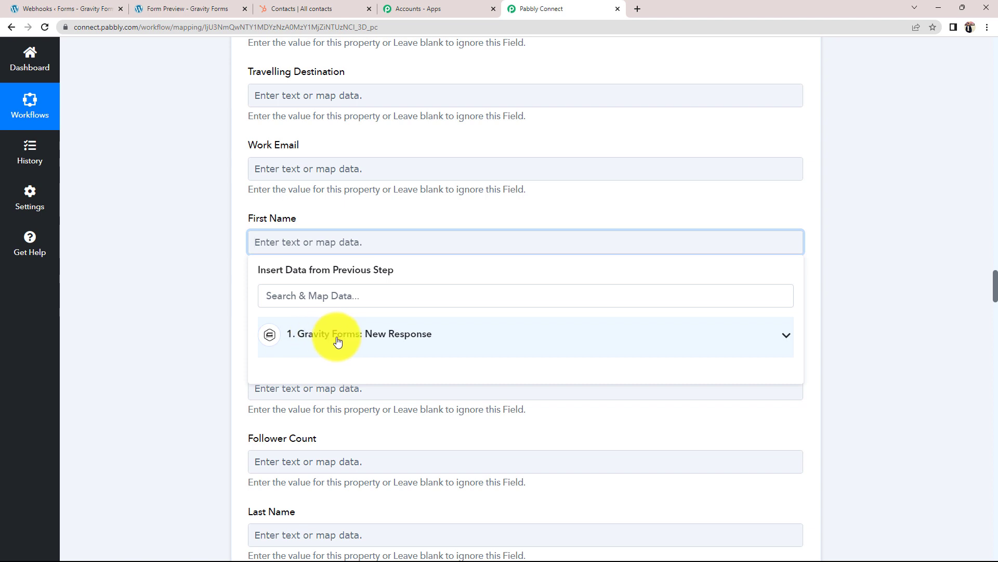
{"action": "left_click", "coordinate": [781, 347]}
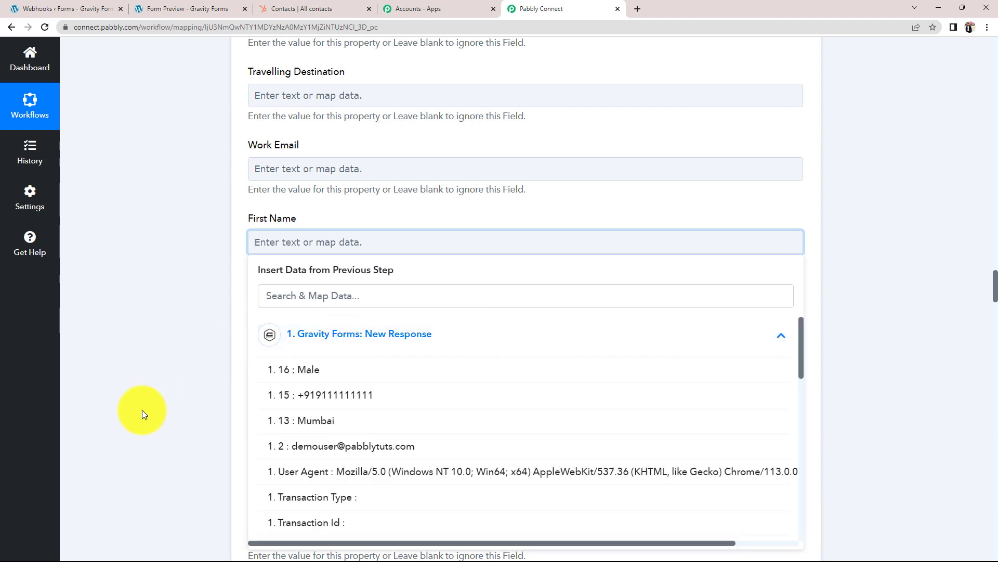
{"action": "scroll", "coordinate": [338, 426], "scroll_direction": "down", "scroll_amount": 10}
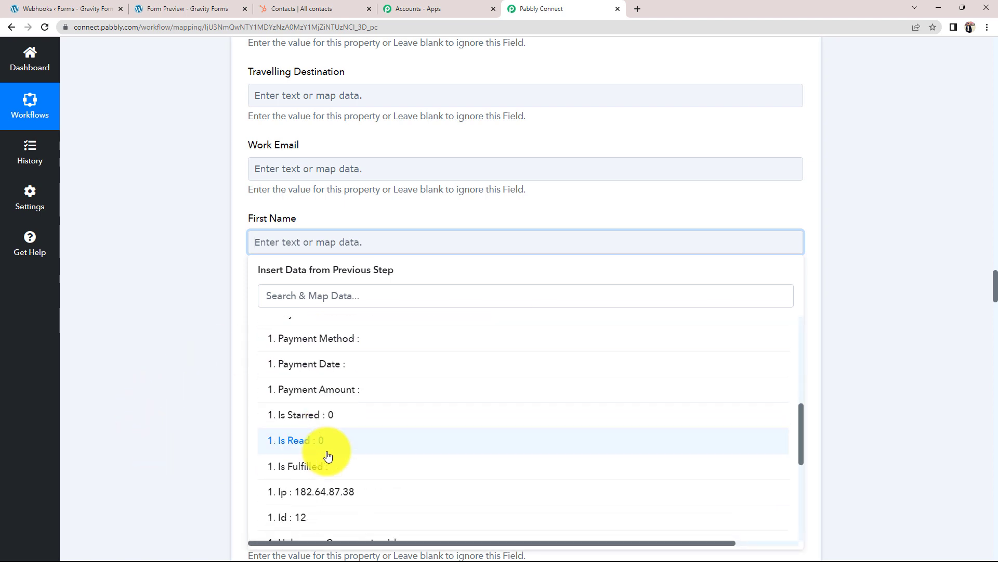
{"action": "scroll", "coordinate": [331, 460], "scroll_direction": "down", "scroll_amount": 2}
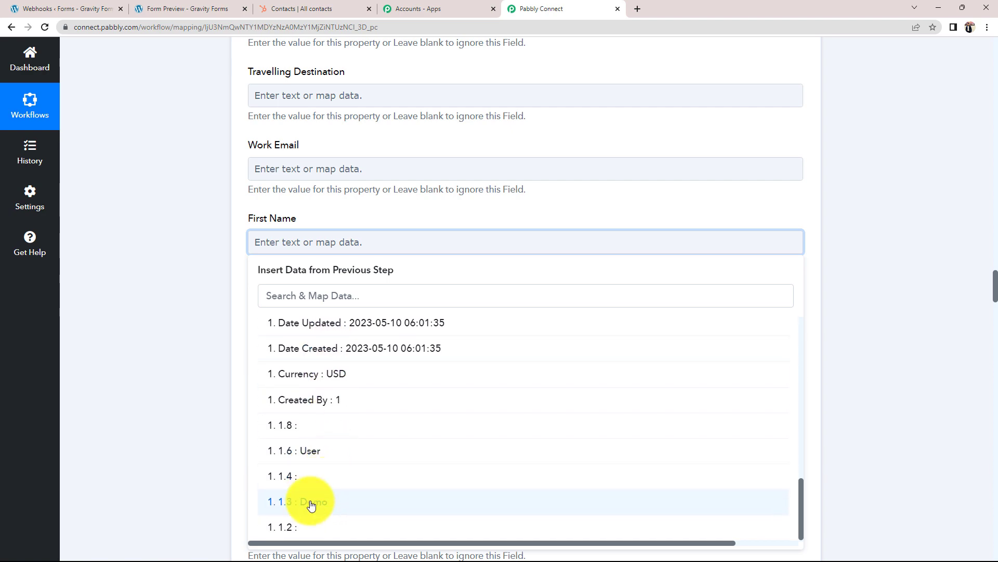
{"action": "left_click", "coordinate": [310, 503]}
{"action": "scroll", "coordinate": [145, 369], "scroll_direction": "down", "scroll_amount": 5}
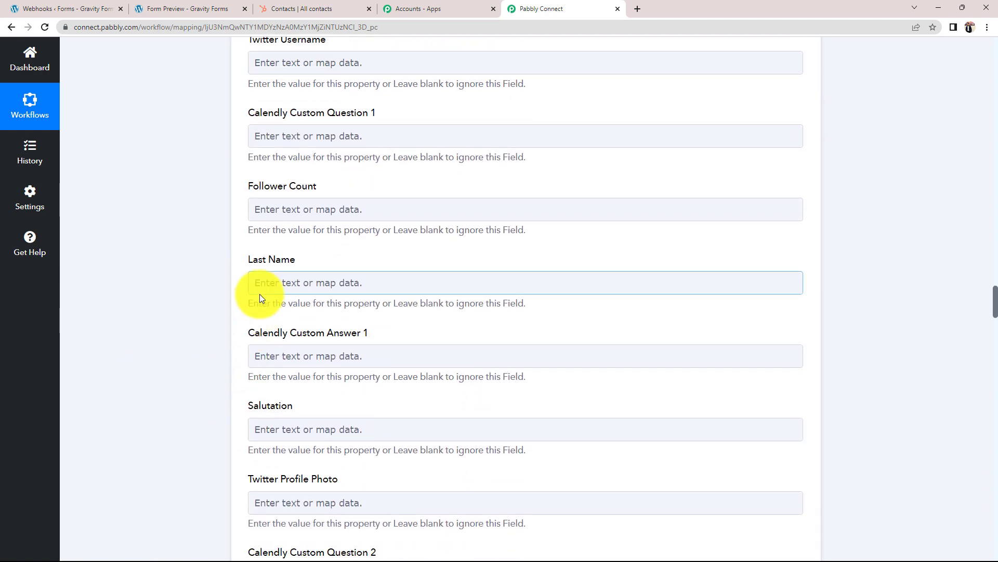
Step: Map the contact's Last Name field to field 1.6 of the Gravity Forms response
{"action": "left_click", "coordinate": [268, 283]}
{"action": "left_click", "coordinate": [308, 383]}
{"action": "scroll", "coordinate": [319, 432], "scroll_direction": "down", "scroll_amount": 15}
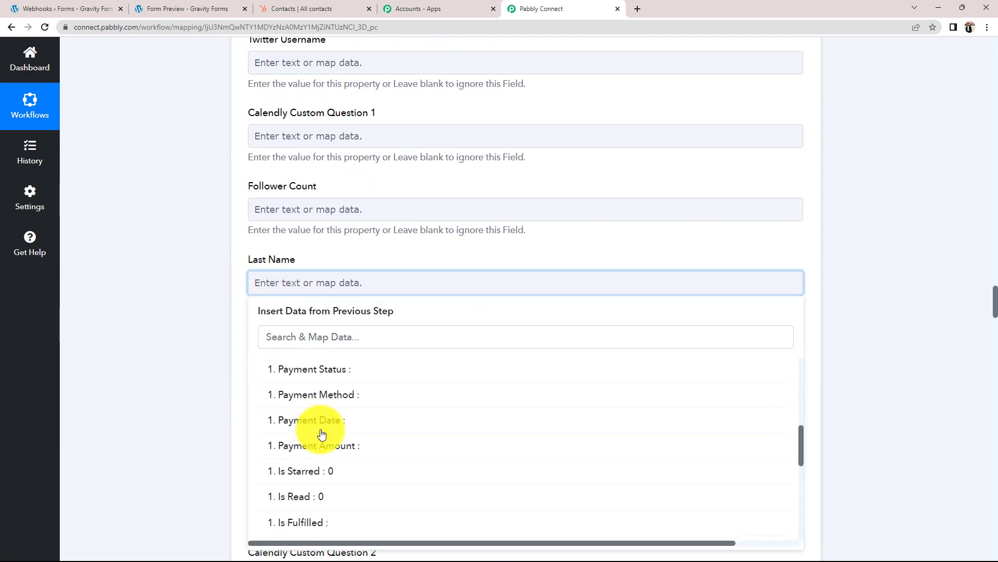
{"action": "left_click", "coordinate": [312, 453]}
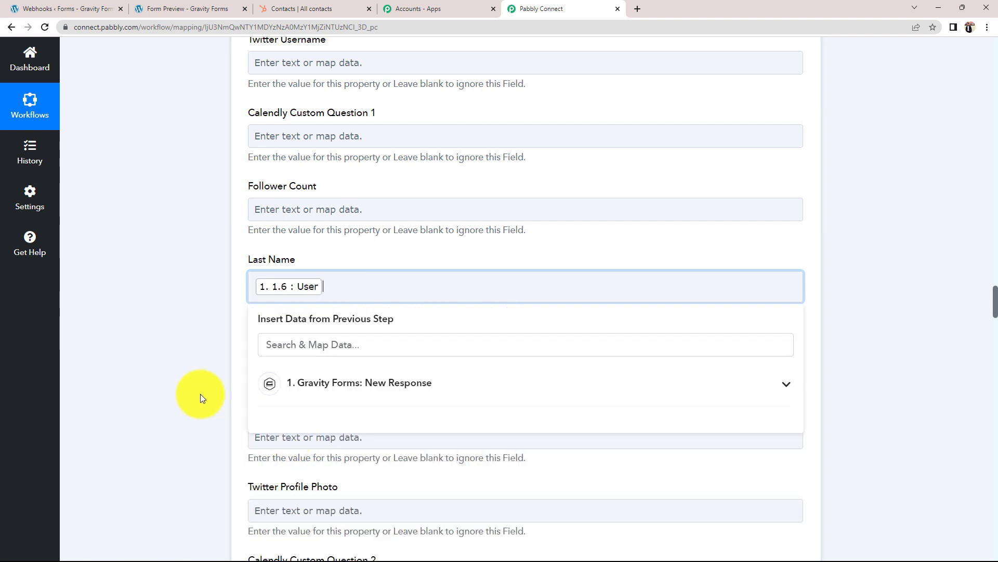
{"action": "left_click", "coordinate": [134, 385]}
Step: Map the contact's Email field to field 2 of the Gravity Forms response
{"action": "scroll", "coordinate": [134, 386], "scroll_direction": "down", "scroll_amount": 2}
{"action": "scroll", "coordinate": [135, 381], "scroll_direction": "down", "scroll_amount": 5}
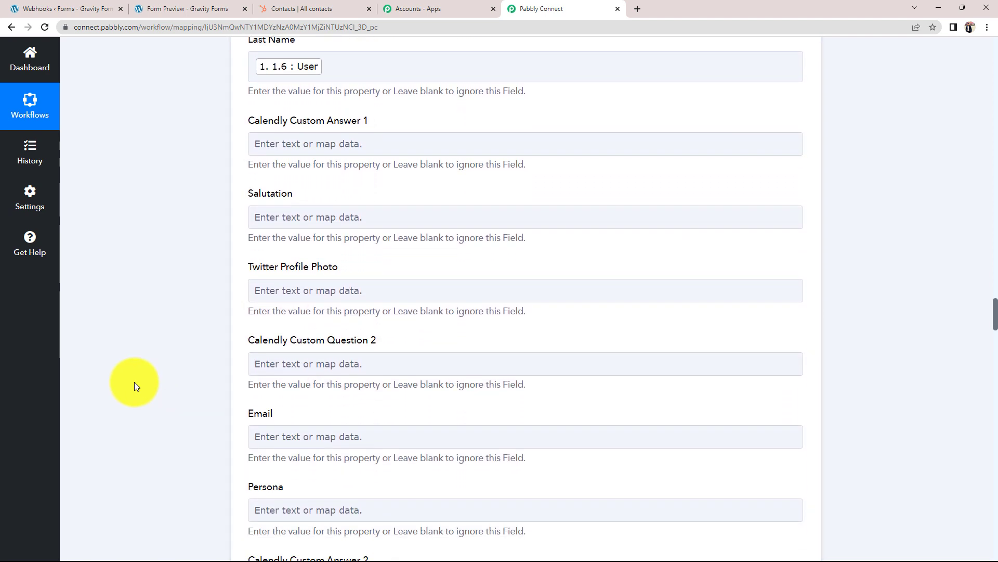
{"action": "left_click", "coordinate": [301, 291]}
{"action": "left_click", "coordinate": [295, 351]}
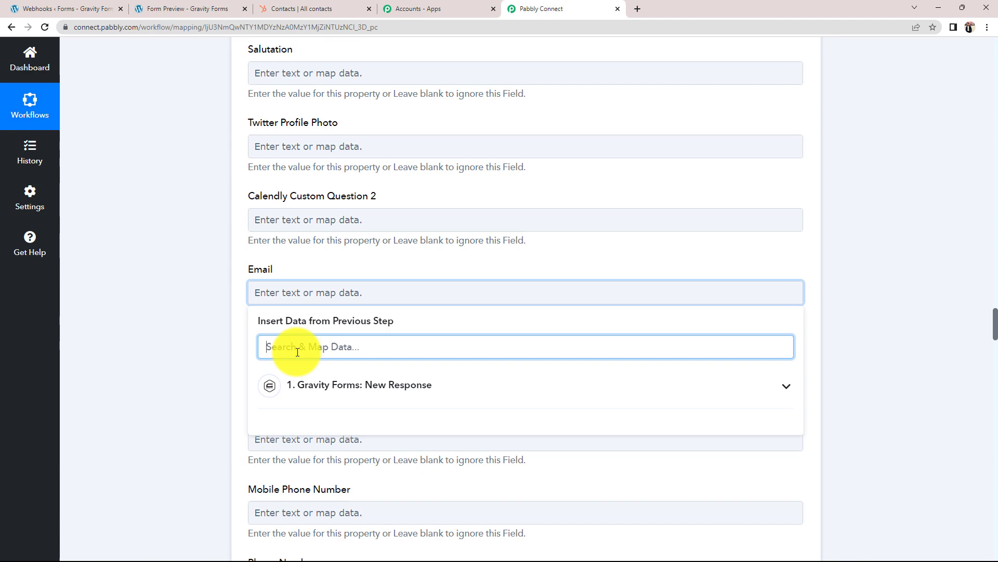
{"action": "left_click", "coordinate": [316, 386]}
{"action": "left_click", "coordinate": [333, 499]}
{"action": "left_click", "coordinate": [198, 421]}
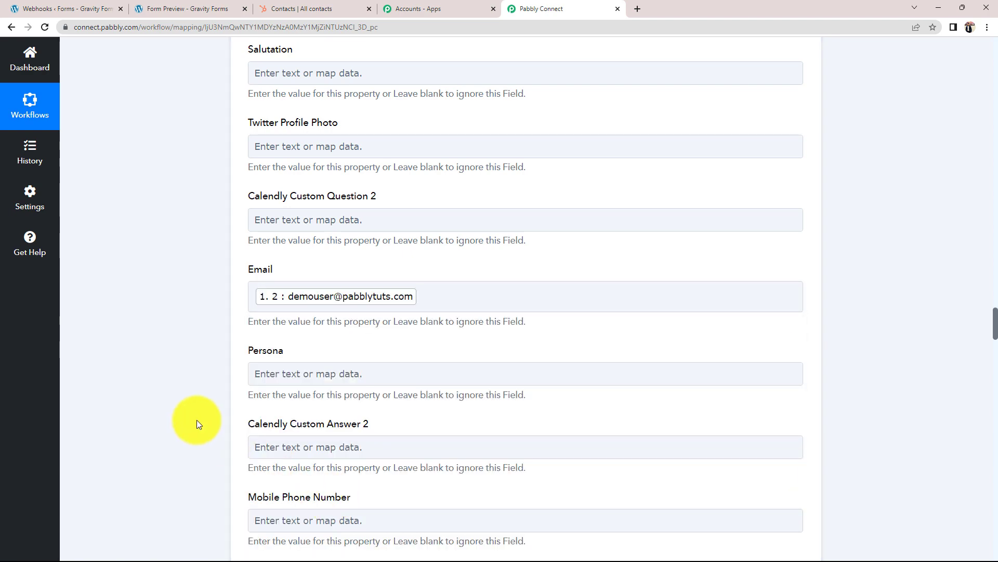
Step: Map the contact's Phone Number field to field 15 of the Gravity Forms response
{"action": "scroll", "coordinate": [196, 419], "scroll_direction": "down", "scroll_amount": 4}
{"action": "scroll", "coordinate": [197, 420], "scroll_direction": "down", "scroll_amount": 2}
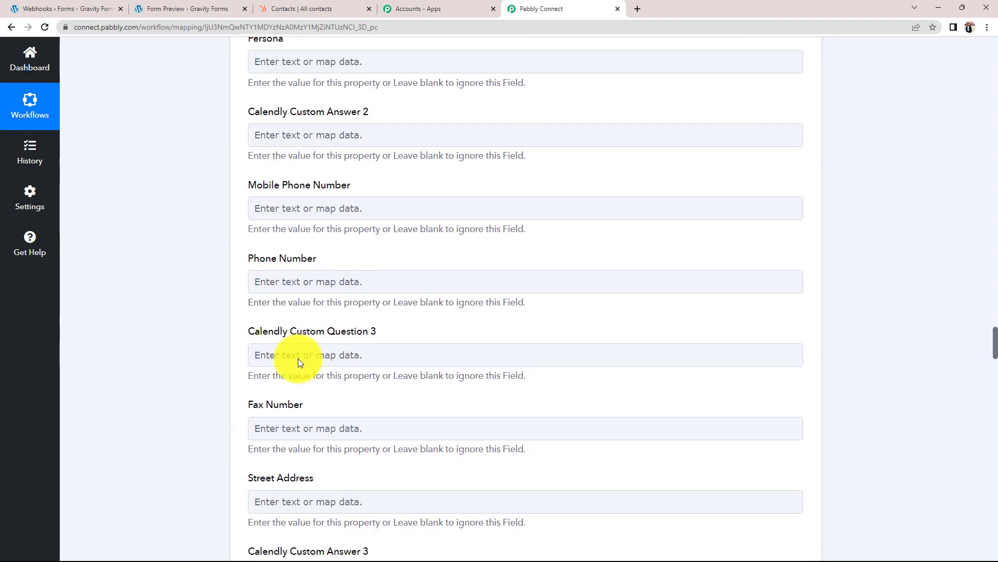
{"action": "left_click", "coordinate": [300, 281]}
{"action": "left_click", "coordinate": [299, 377]}
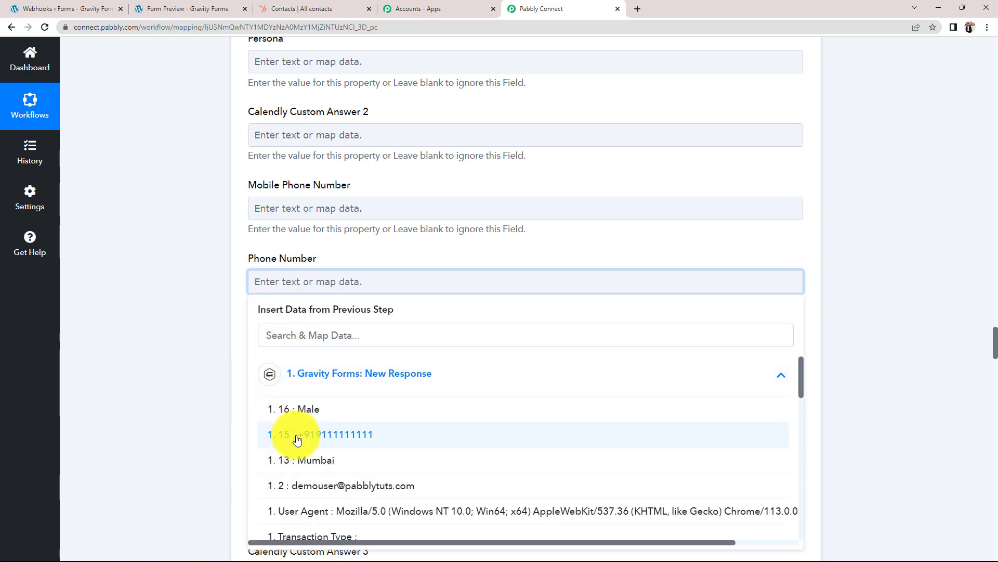
{"action": "left_click", "coordinate": [300, 434]}
{"action": "left_click", "coordinate": [112, 348]}
Step: Map the contact's City field to the Gravity Forms response value 13 : Mumbai
{"action": "scroll", "coordinate": [113, 349], "scroll_direction": "down", "scroll_amount": 8}
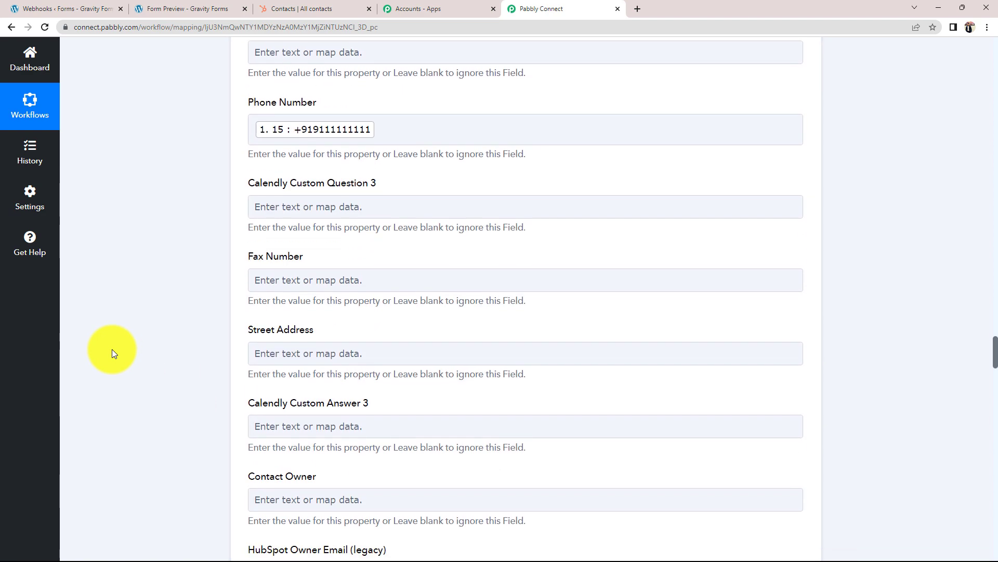
{"action": "scroll", "coordinate": [112, 350], "scroll_direction": "down", "scroll_amount": 7}
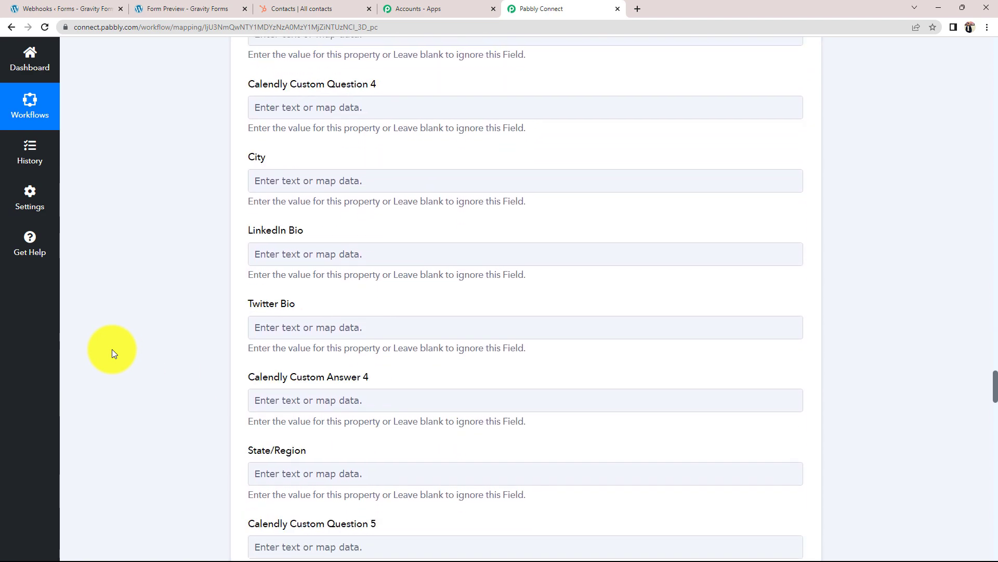
{"action": "left_click", "coordinate": [289, 165]}
{"action": "left_click", "coordinate": [288, 261]}
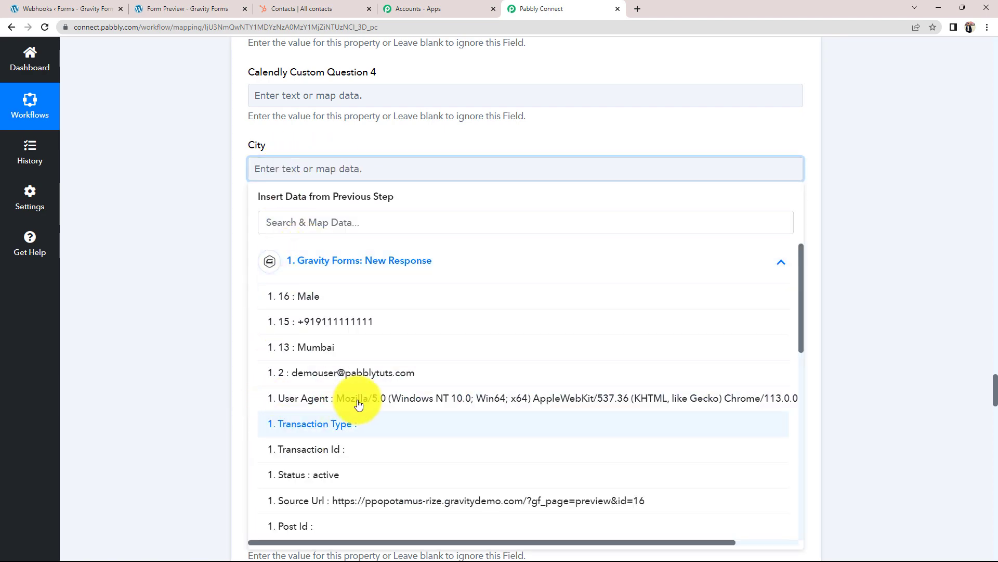
{"action": "left_click", "coordinate": [299, 348]}
{"action": "left_click", "coordinate": [213, 329]}
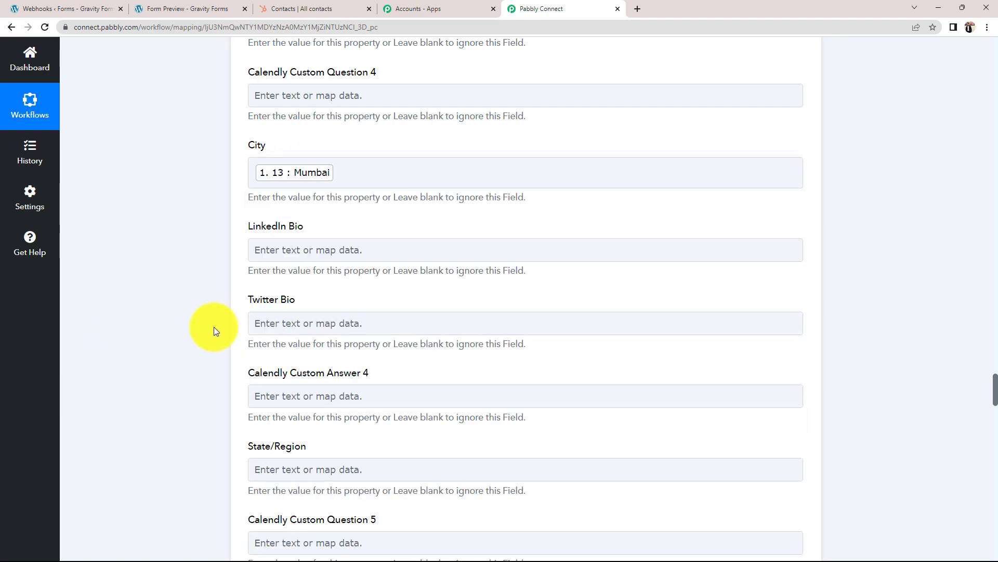
Step: Save the Create a Contact action with a test request and check the refreshed contacts list in HubSpot
{"action": "scroll", "coordinate": [214, 328], "scroll_direction": "down", "scroll_amount": 7}
{"action": "scroll", "coordinate": [214, 327], "scroll_direction": "down", "scroll_amount": 20}
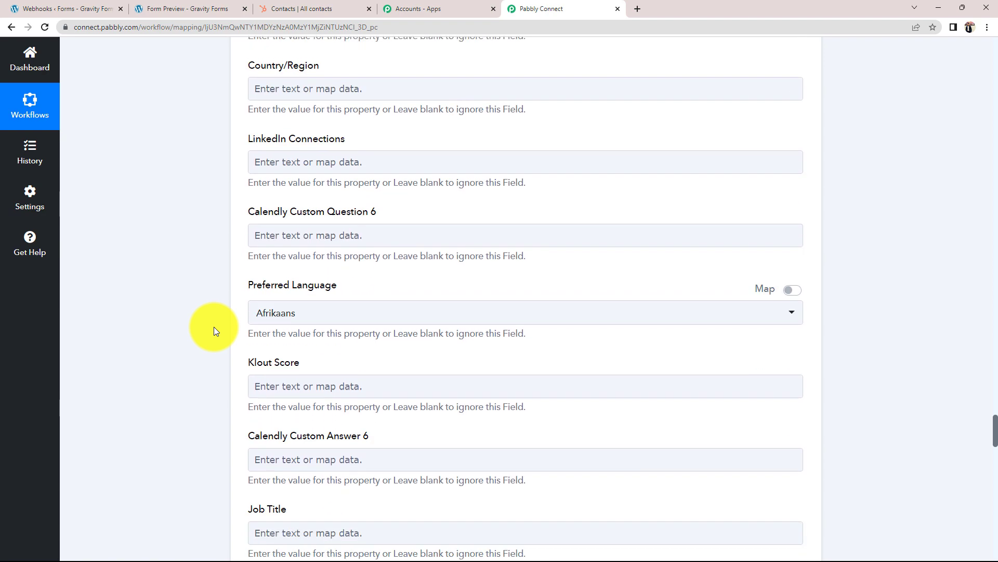
{"action": "scroll", "coordinate": [214, 327], "scroll_direction": "down", "scroll_amount": 18}
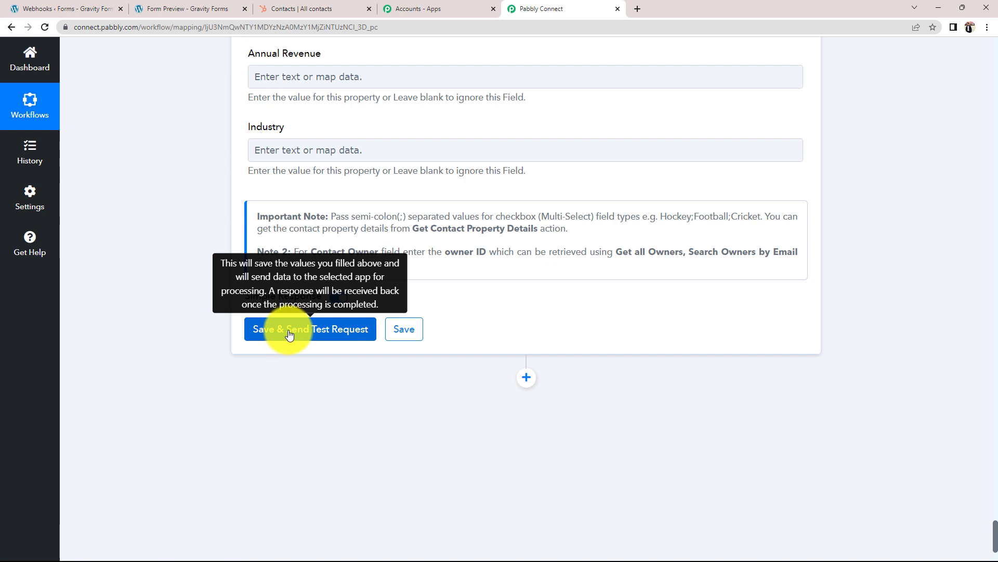
{"action": "left_click", "coordinate": [290, 333]}
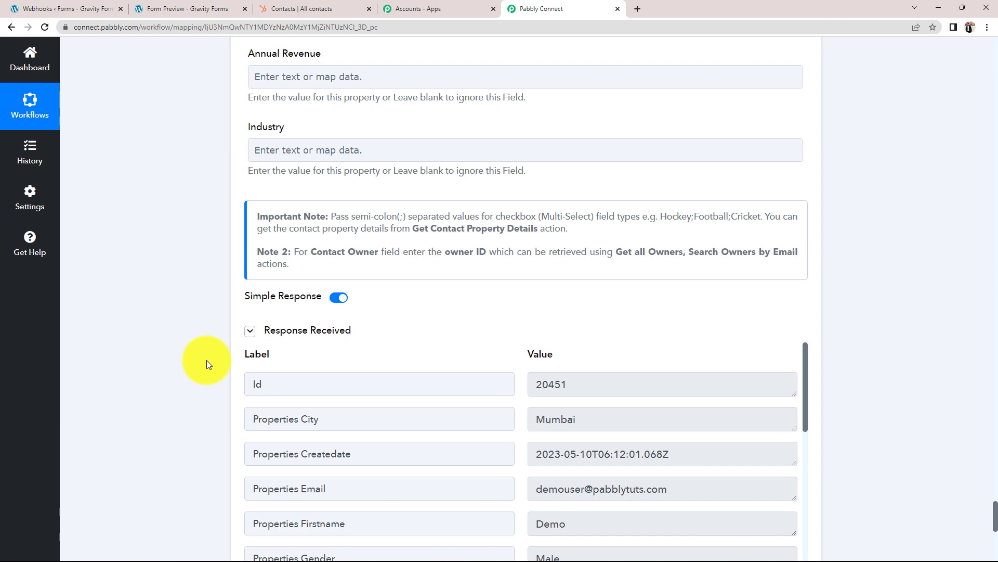
{"action": "left_click", "coordinate": [304, 9]}
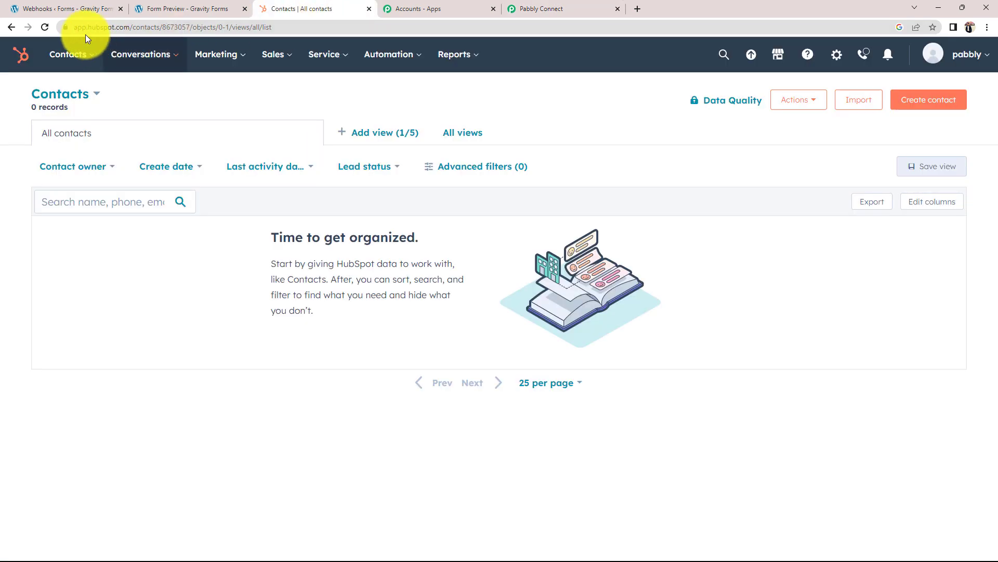
{"action": "left_click", "coordinate": [44, 27]}
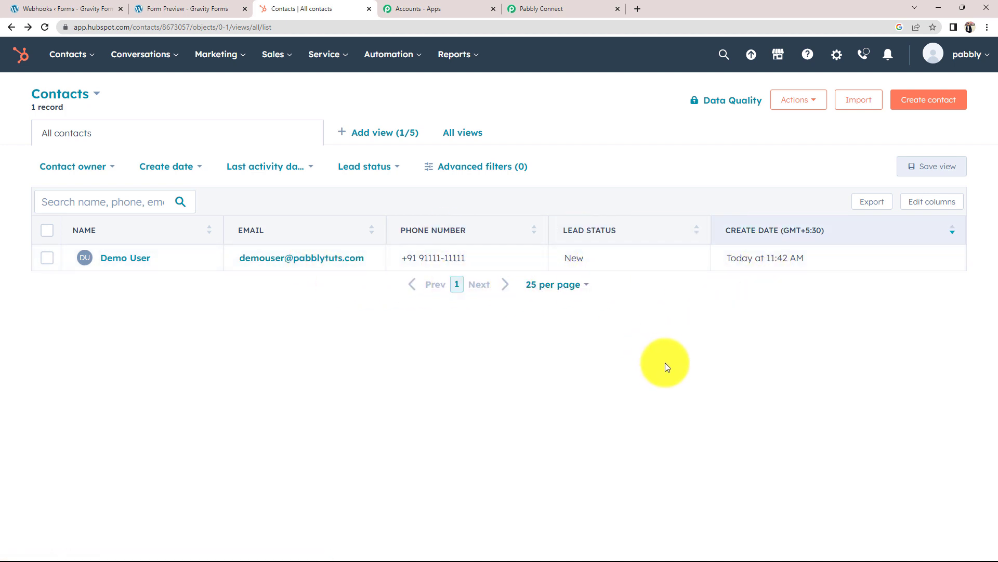
Step: Return to the Pabbly Connect workflow and collapse the HubSpot CRM action and the Gravity Forms trigger
{"action": "left_click", "coordinate": [574, 4]}
{"action": "scroll", "coordinate": [994, 499], "scroll_direction": "up", "scroll_amount": 3}
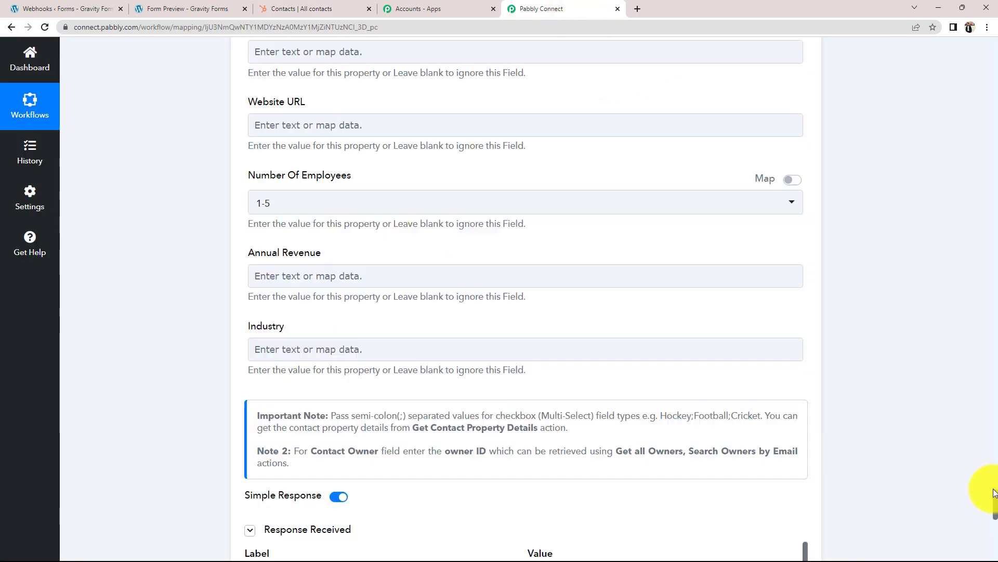
{"action": "left_click_drag", "start_coordinate": [995, 493], "coordinate": [993, 96]}
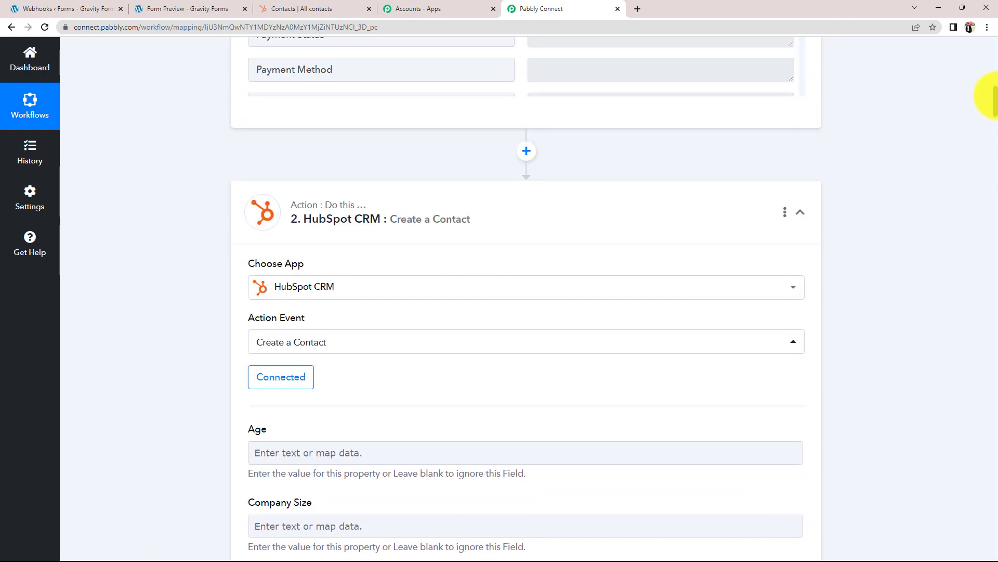
{"action": "left_click", "coordinate": [689, 212]}
{"action": "scroll", "coordinate": [257, 364], "scroll_direction": "up", "scroll_amount": 5}
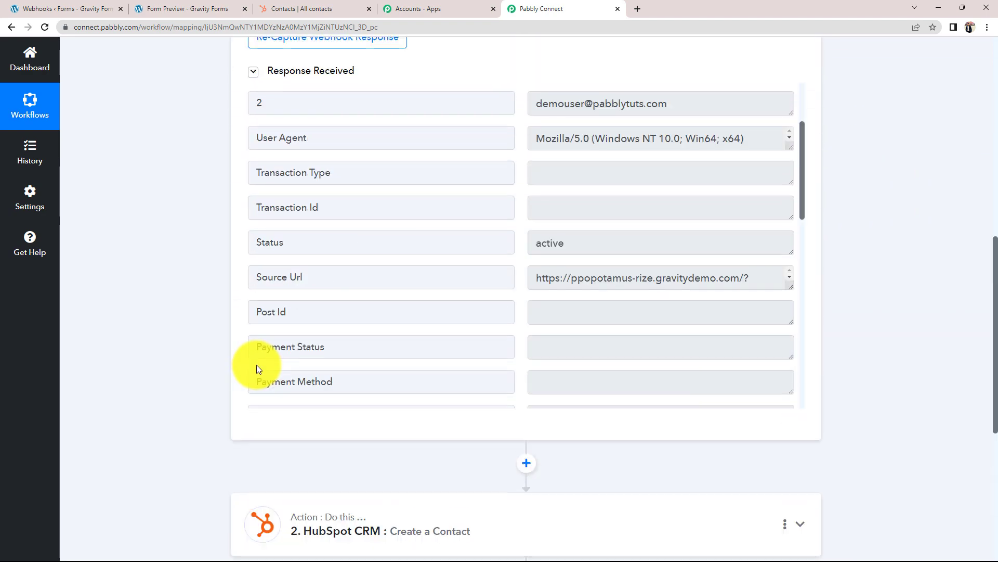
{"action": "scroll", "coordinate": [257, 364], "scroll_direction": "up", "scroll_amount": 10}
{"action": "left_click", "coordinate": [475, 263]}
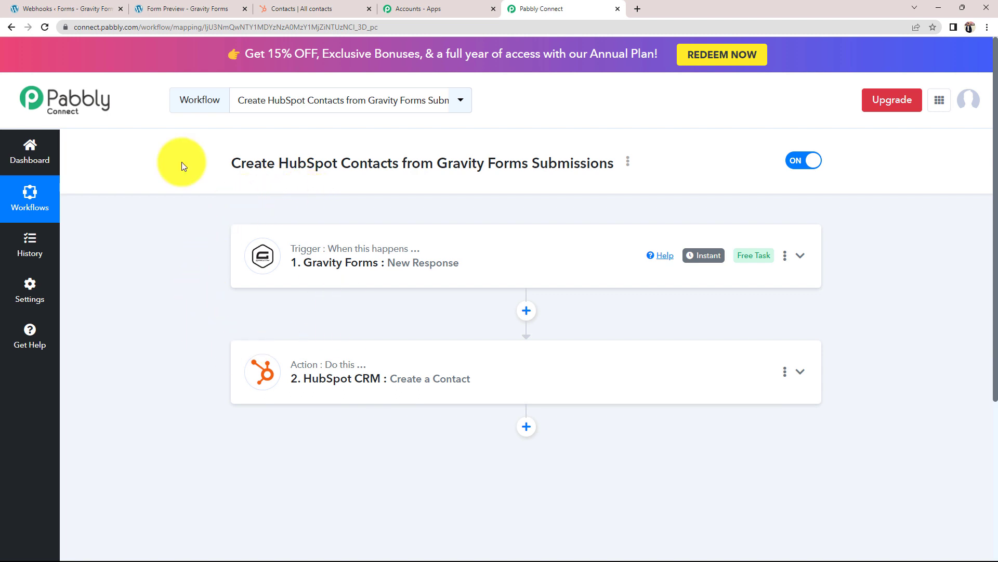
Step: Open a new Contact Form preview in Gravity Forms and submit a test entry with name, email, phone number, city Kolkata and gender Female
{"action": "left_click", "coordinate": [162, 5]}
{"action": "left_click", "coordinate": [103, 7]}
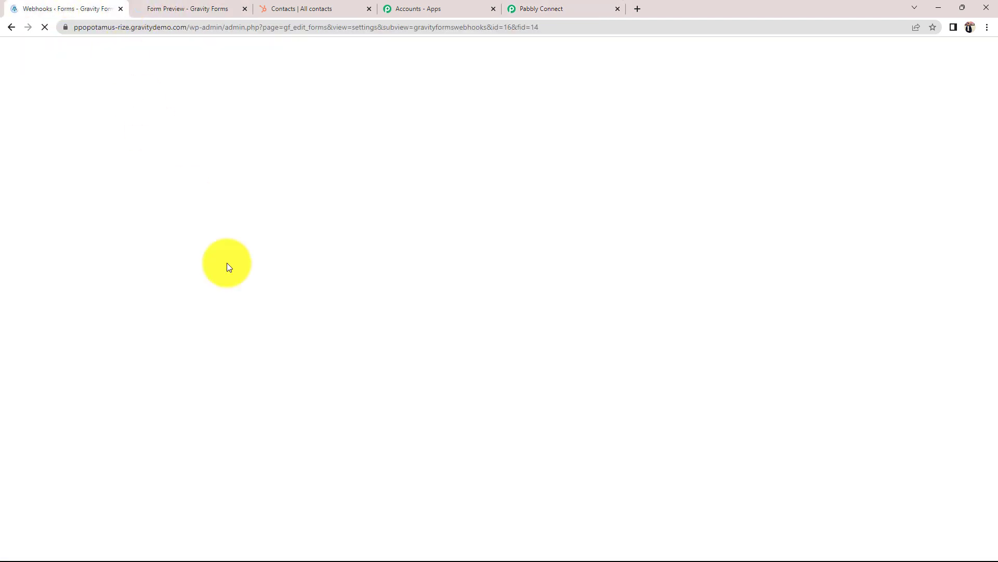
{"action": "left_click", "coordinate": [861, 148]}
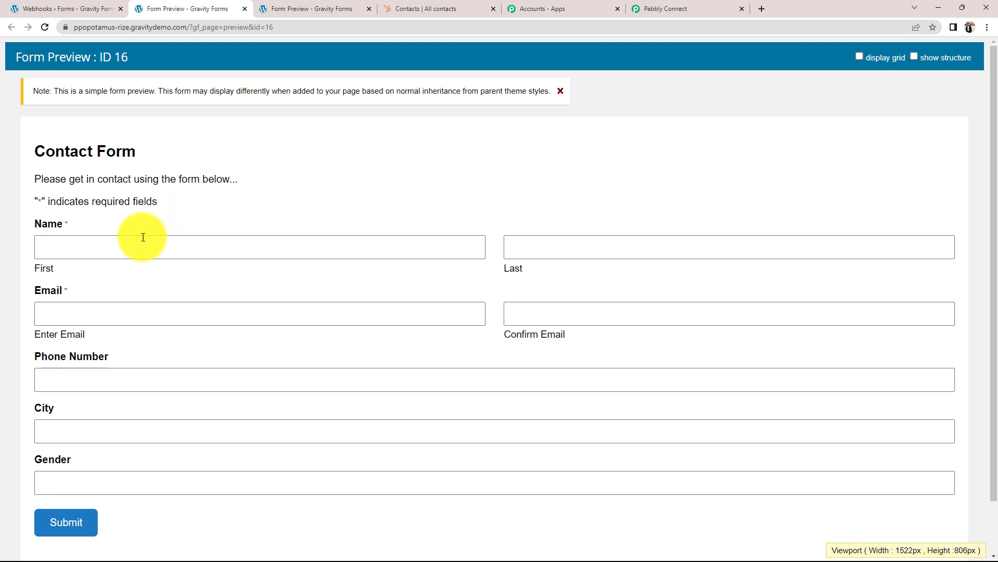
{"action": "scroll", "coordinate": [130, 229], "scroll_direction": "down", "scroll_amount": 1}
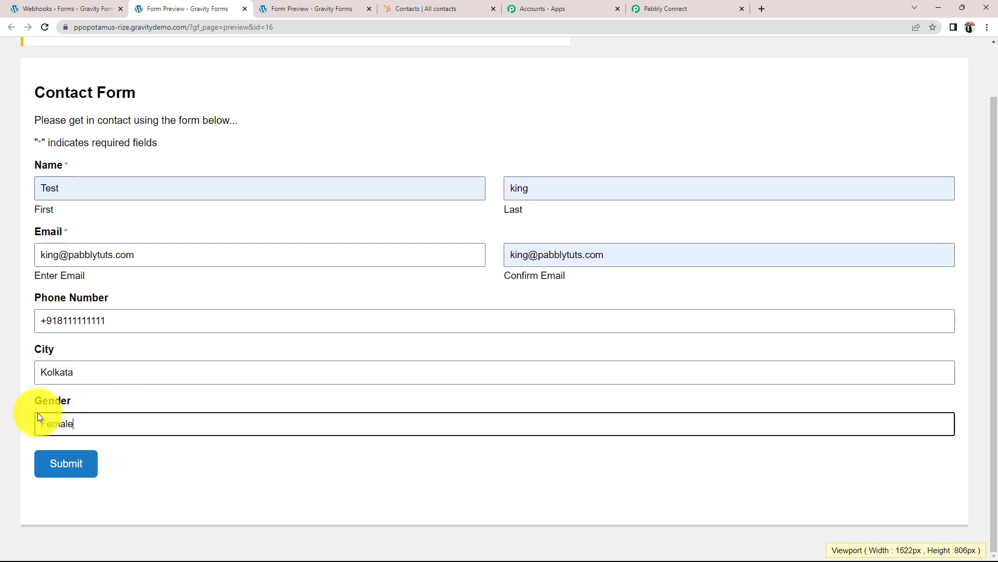
{"action": "left_click", "coordinate": [64, 462]}
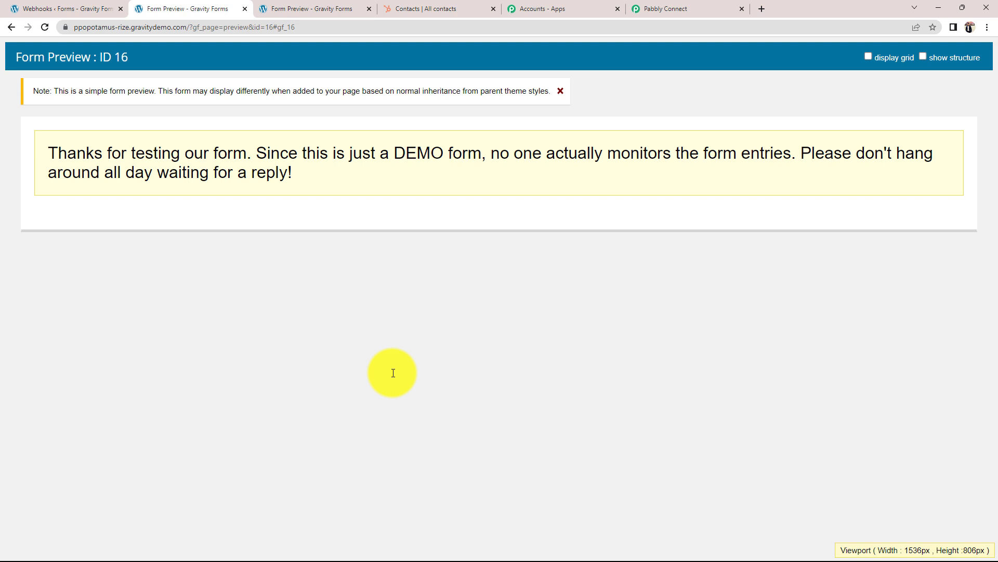
Step: Check the refreshed HubSpot contacts list for the submitted entry and return to the Pabbly Connect workflow
{"action": "left_click", "coordinate": [451, 7]}
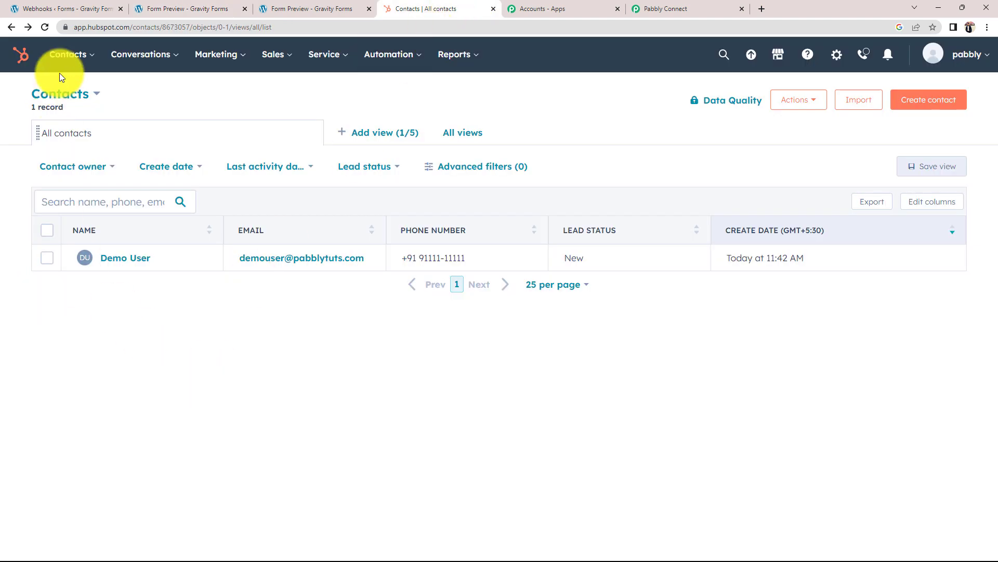
{"action": "left_click", "coordinate": [46, 27]}
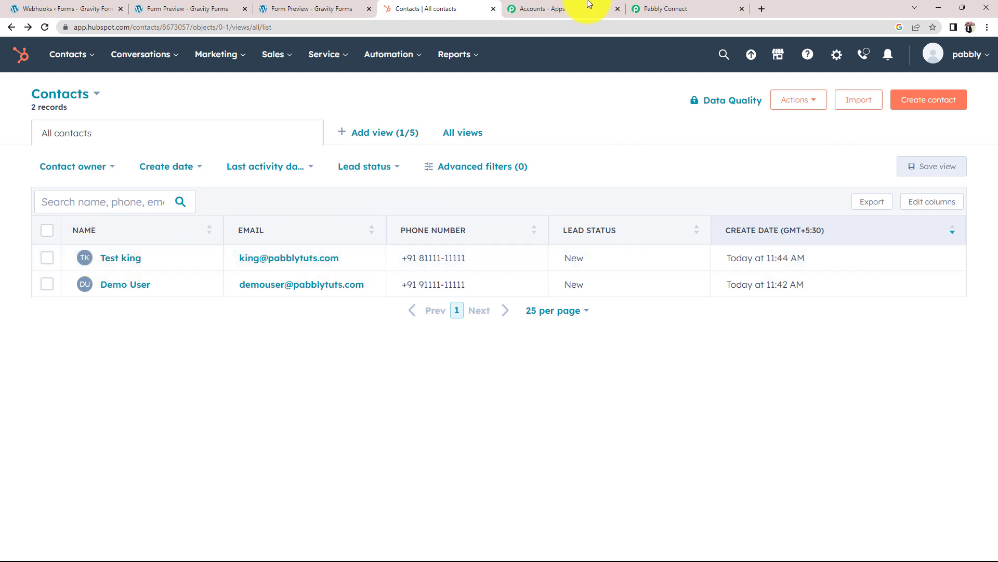
{"action": "left_click", "coordinate": [666, 7]}
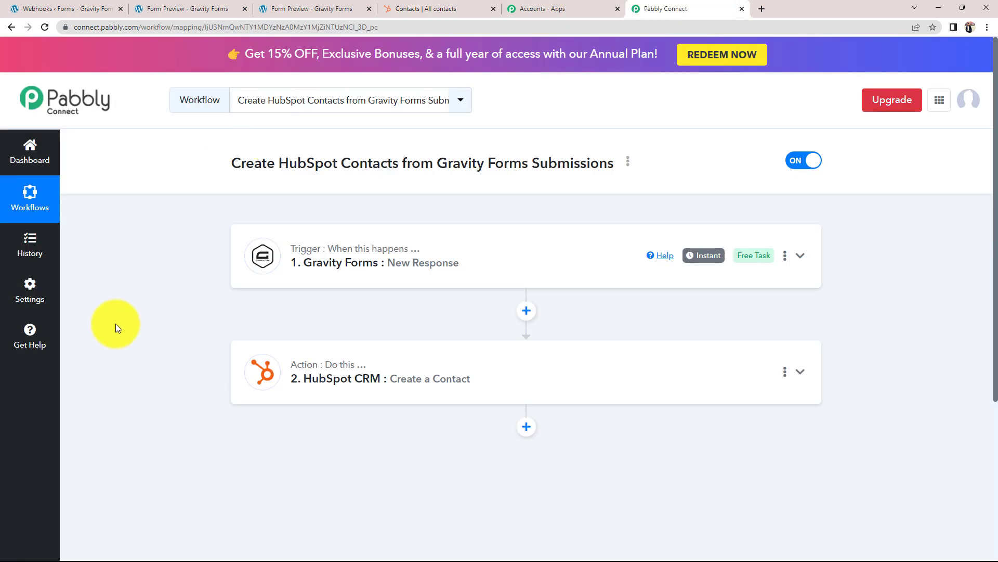